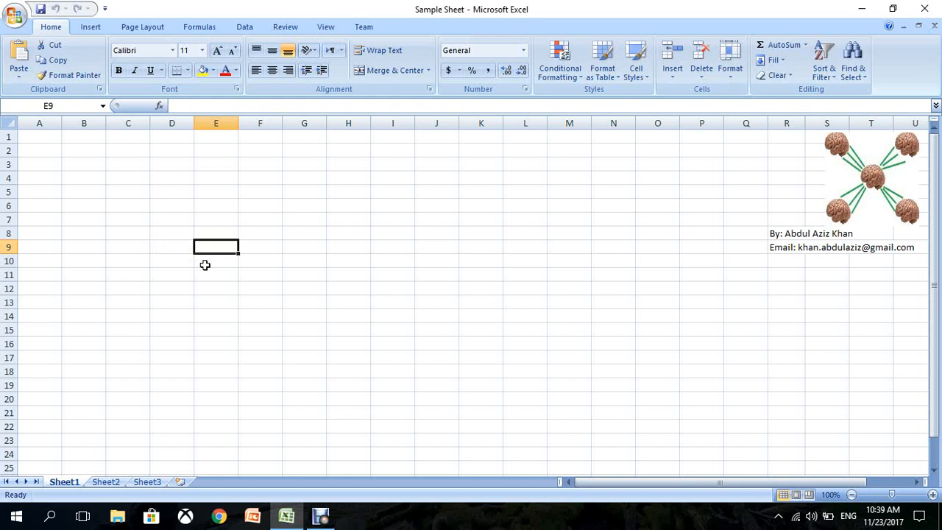
- Enter 2345.67 in cell E9
{"action": "type", "text": "2345"}
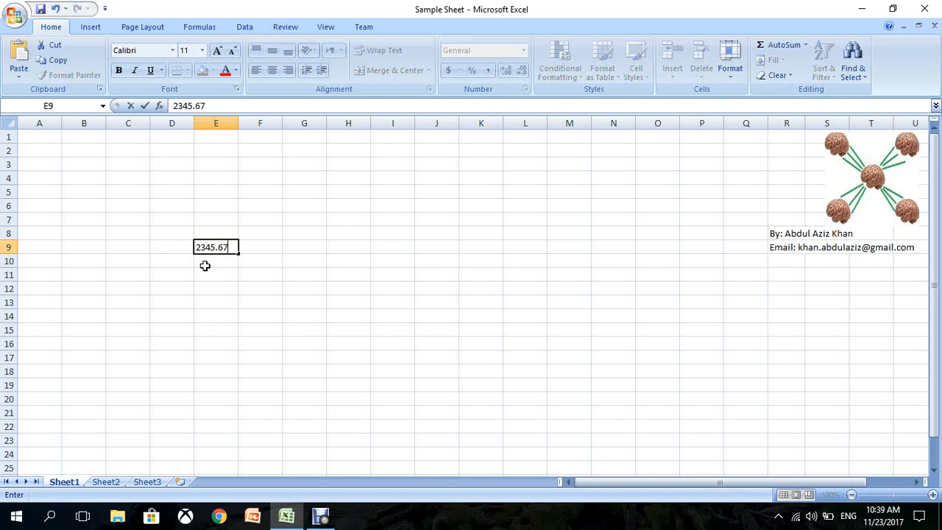
{"action": "type", "text": ".67"}
{"action": "left_click", "coordinate": [328, 273]}
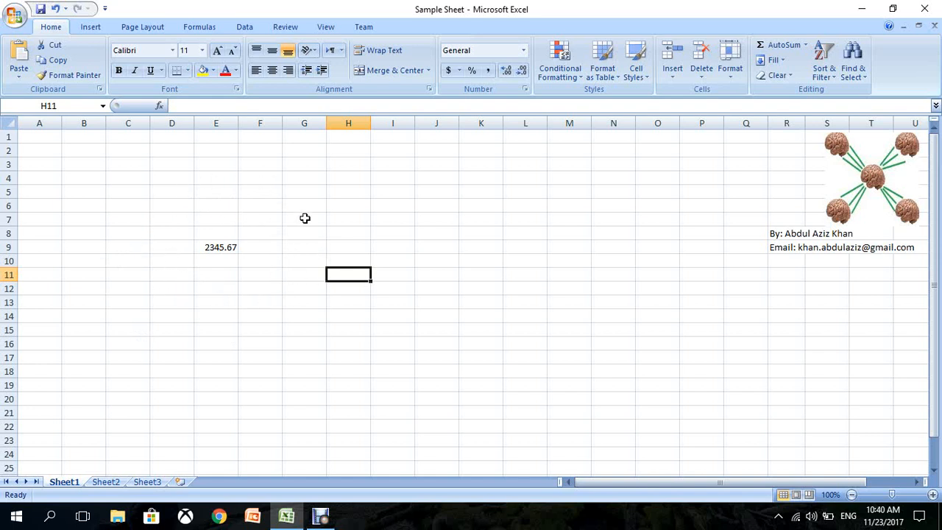
- Format cell E9 with the Number category and 0 decimal places
{"action": "right_click", "coordinate": [211, 247]}
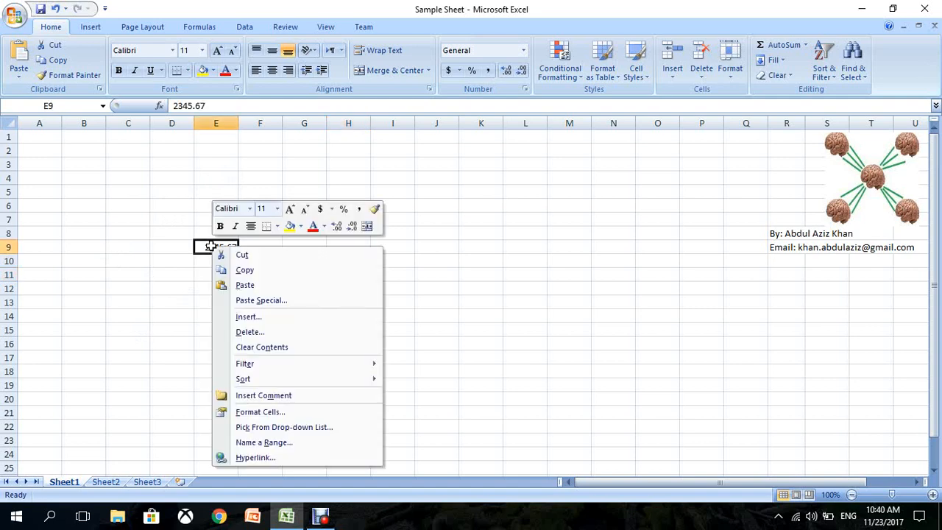
{"action": "left_click", "coordinate": [270, 415]}
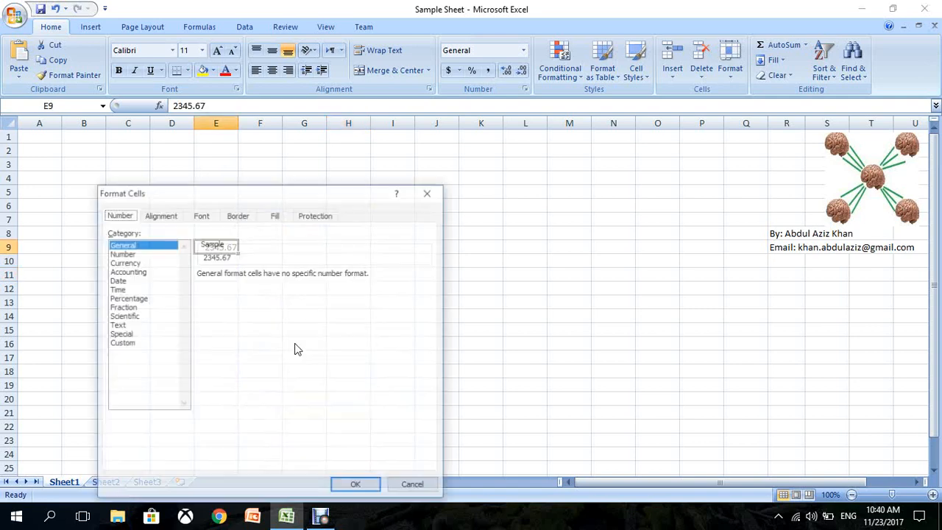
{"action": "left_click_drag", "start_coordinate": [213, 197], "coordinate": [413, 156]}
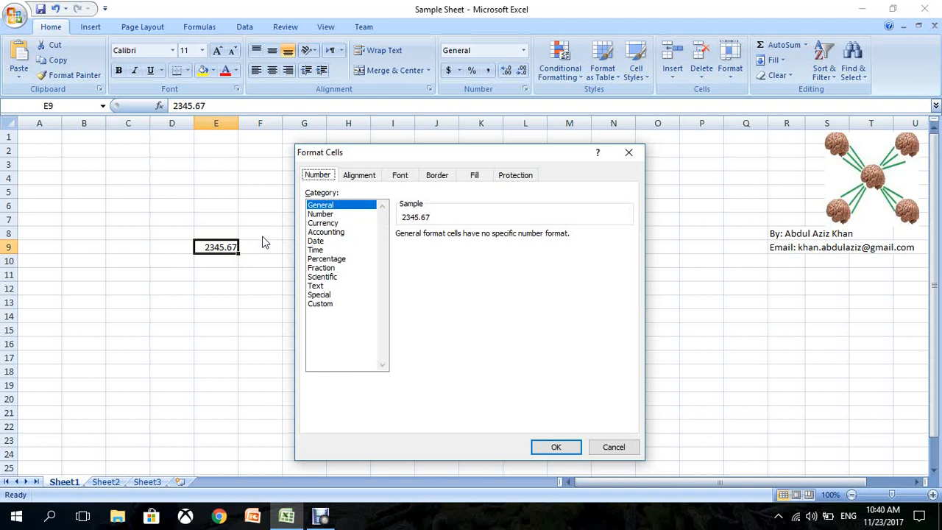
{"action": "left_click", "coordinate": [321, 213]}
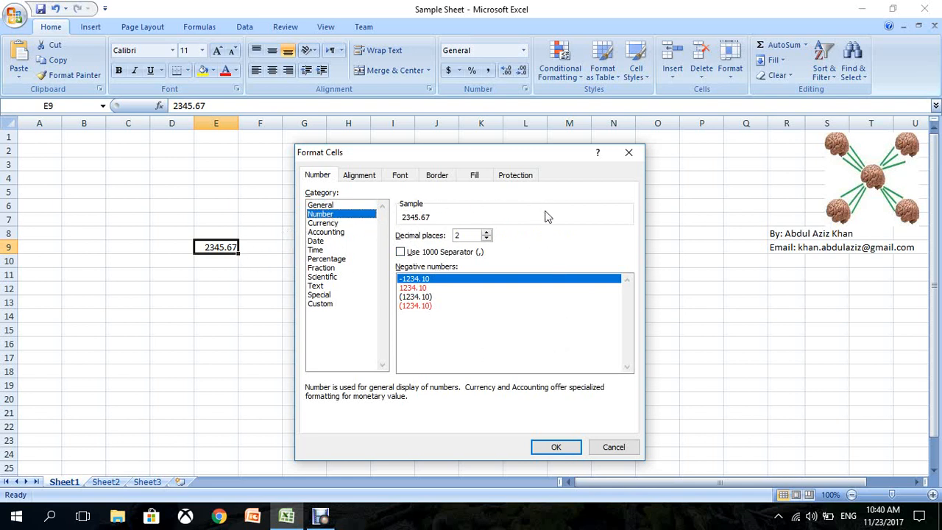
{"action": "left_click", "coordinate": [487, 238]}
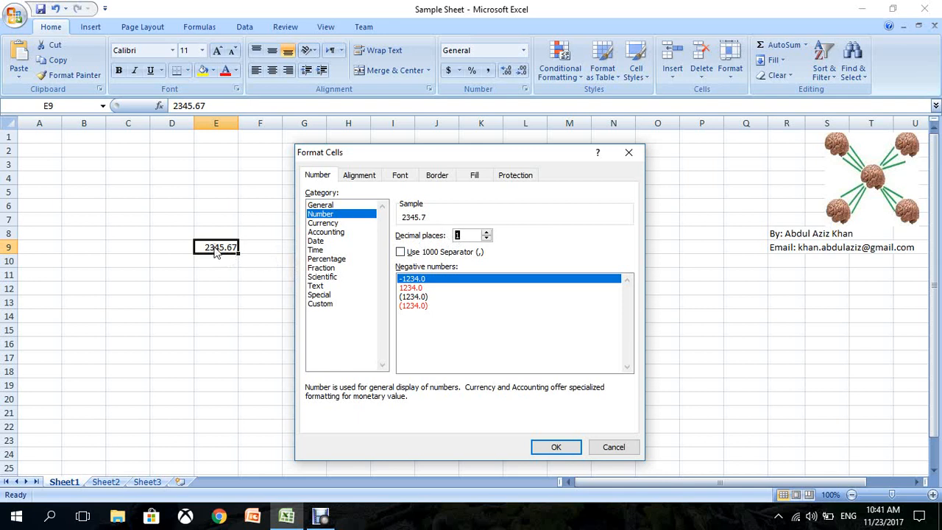
{"action": "left_click", "coordinate": [486, 239]}
{"action": "left_click", "coordinate": [557, 446]}
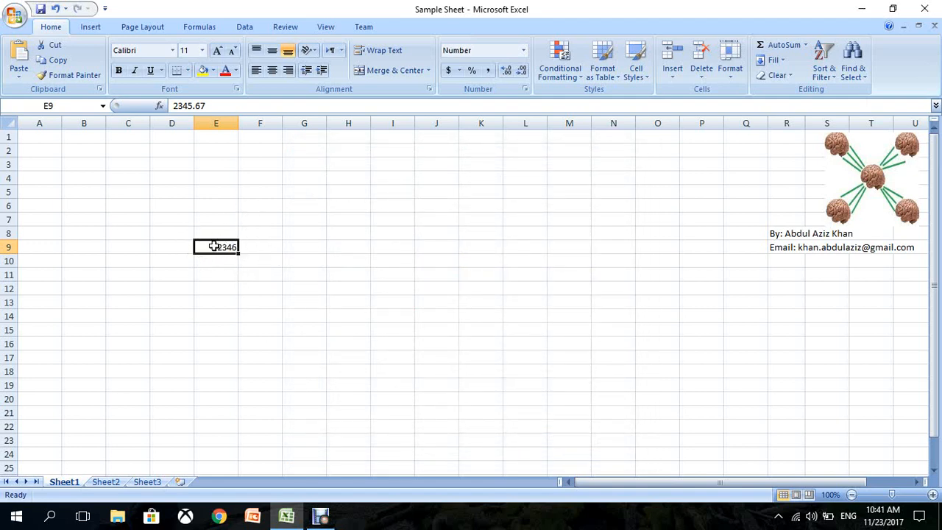
- Bring up the cell format settings for E9 again and raise its decimal places to 6
{"action": "right_click", "coordinate": [214, 246]}
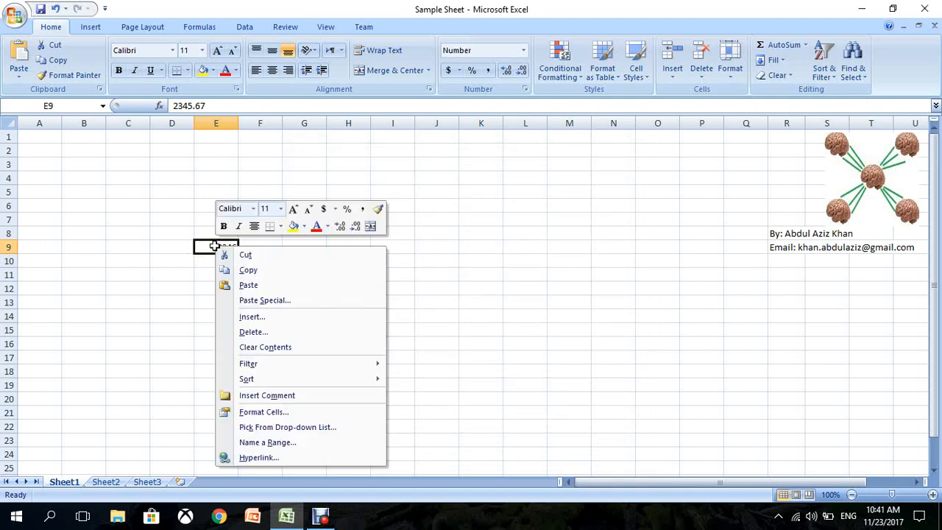
{"action": "left_click", "coordinate": [298, 410]}
{"action": "left_click_drag", "start_coordinate": [331, 192], "coordinate": [494, 157]}
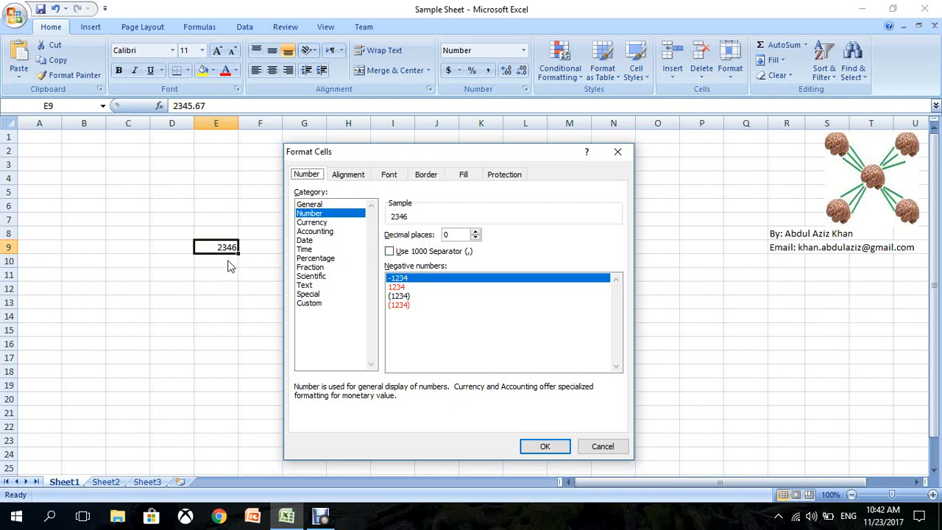
{"action": "left_click", "coordinate": [475, 231]}
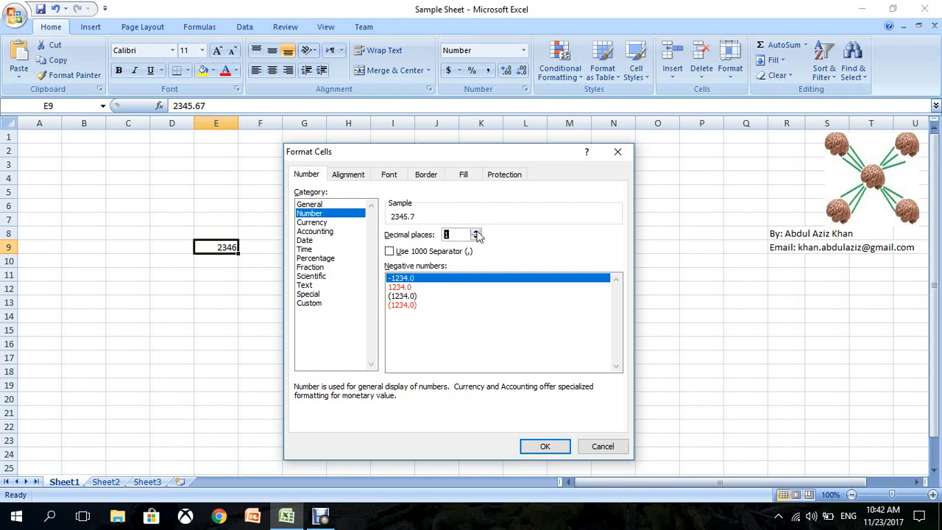
{"action": "left_click", "coordinate": [475, 231]}
{"action": "left_click", "coordinate": [475, 231]}
{"action": "left_click", "coordinate": [476, 231]}
{"action": "left_click", "coordinate": [476, 231]}
{"action": "left_click", "coordinate": [475, 231]}
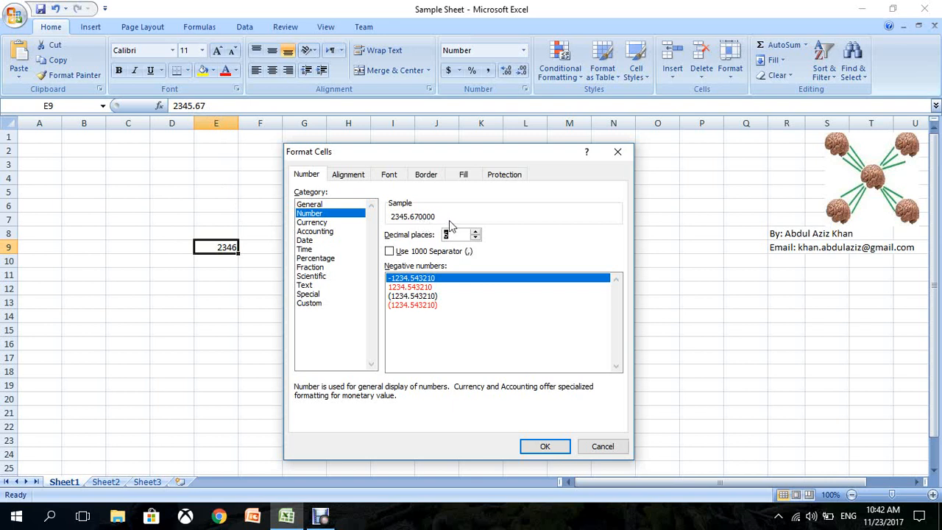
- Reduce the decimal places to 2 and turn on the 1000 separator for the number format
{"action": "left_click", "coordinate": [476, 237]}
{"action": "left_click", "coordinate": [476, 237]}
{"action": "left_click", "coordinate": [477, 237]}
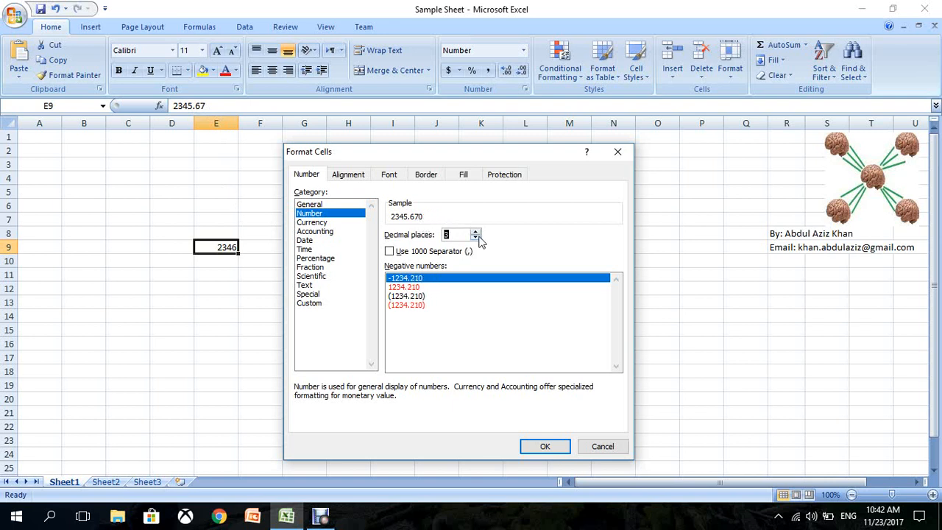
{"action": "left_click", "coordinate": [476, 237]}
{"action": "left_click", "coordinate": [390, 253]}
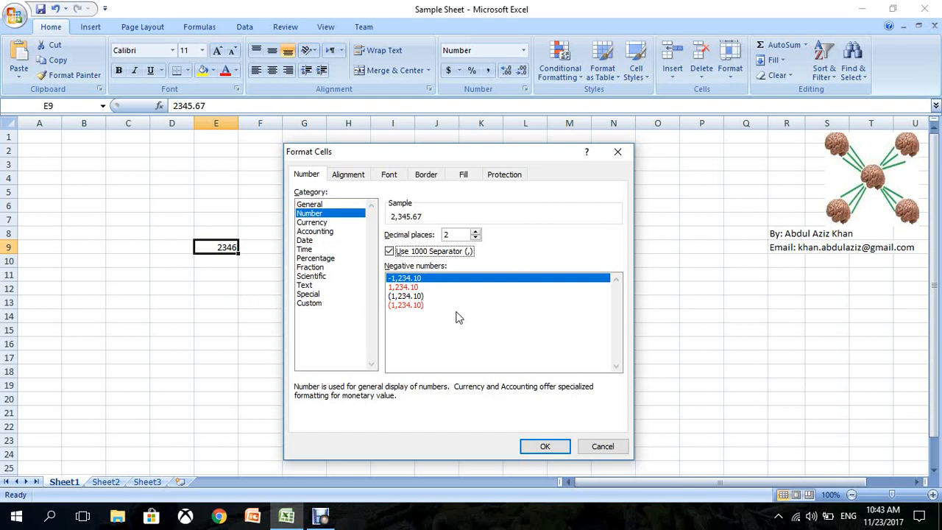
- Change the number category of E9 to Currency with PKR as the symbol
{"action": "left_click", "coordinate": [305, 224]}
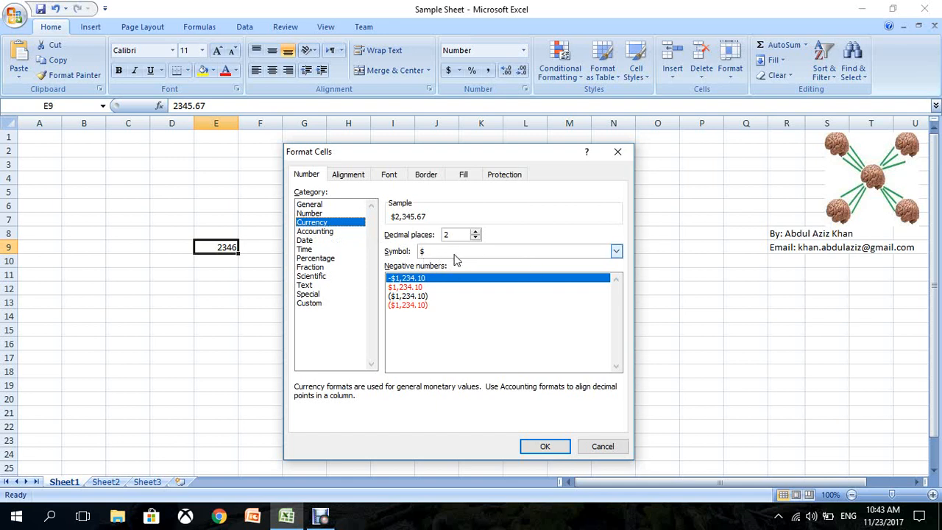
{"action": "left_click", "coordinate": [535, 256]}
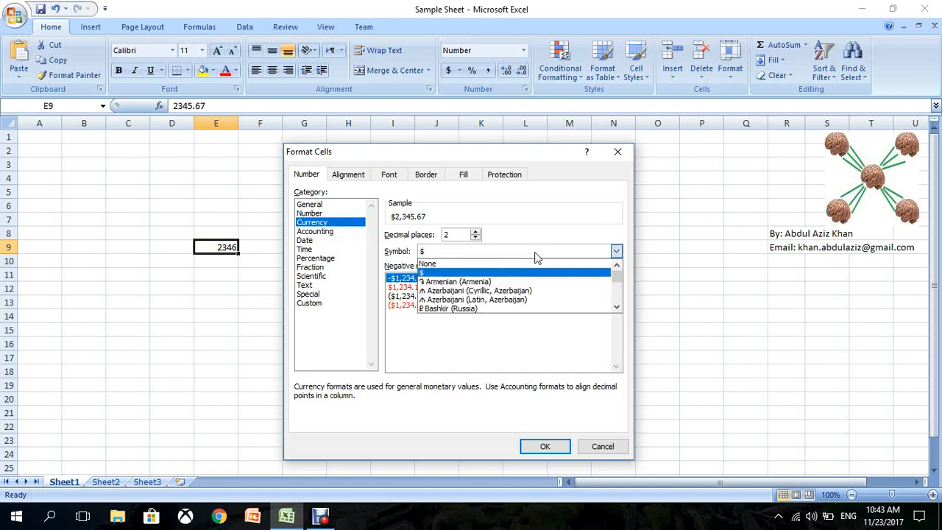
{"action": "type", "text": "pkr"}
{"action": "left_click", "coordinate": [530, 308]}
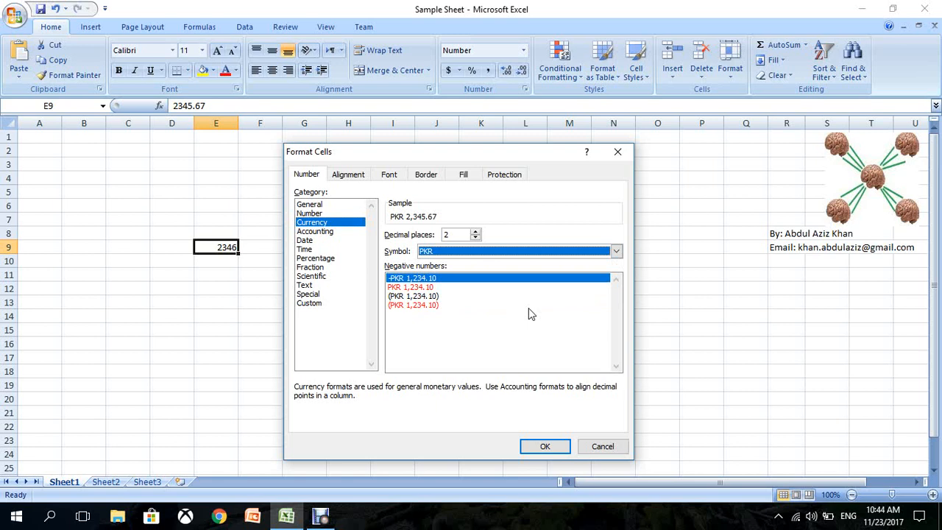
- Try INR and SAR as the currency symbol for the cell
{"action": "left_click", "coordinate": [524, 252]}
{"action": "scroll", "coordinate": [515, 278], "scroll_direction": "up", "scroll_amount": 5}
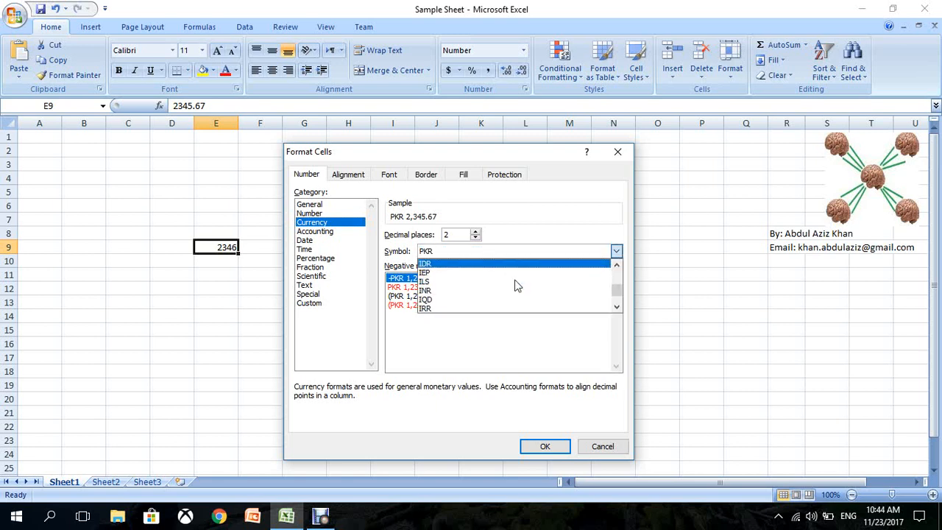
{"action": "left_click", "coordinate": [434, 293]}
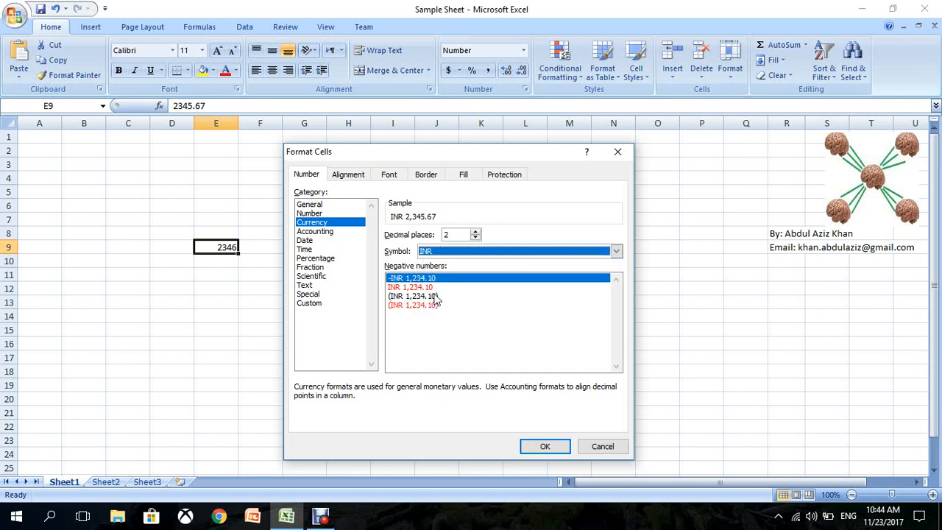
{"action": "left_click", "coordinate": [477, 252]}
{"action": "scroll", "coordinate": [481, 315], "scroll_direction": "down", "scroll_amount": 10}
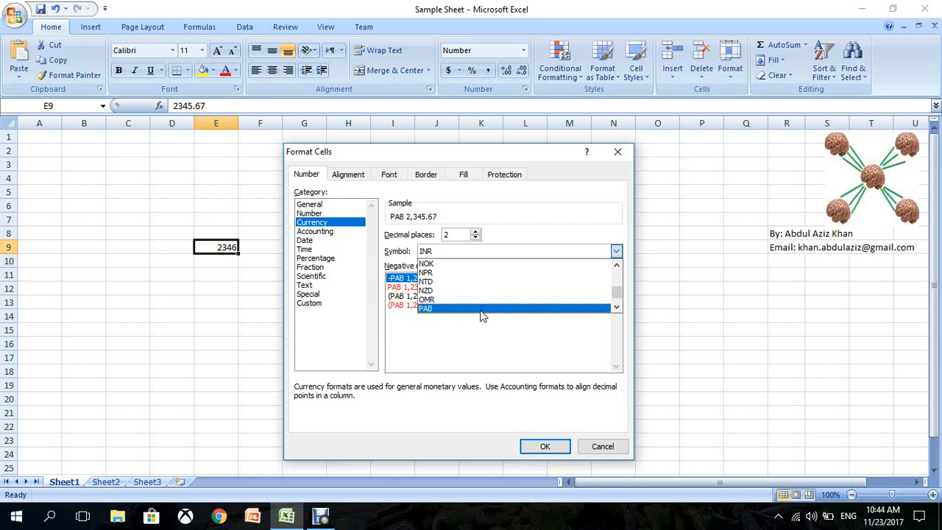
{"action": "scroll", "coordinate": [486, 298], "scroll_direction": "down", "scroll_amount": 4}
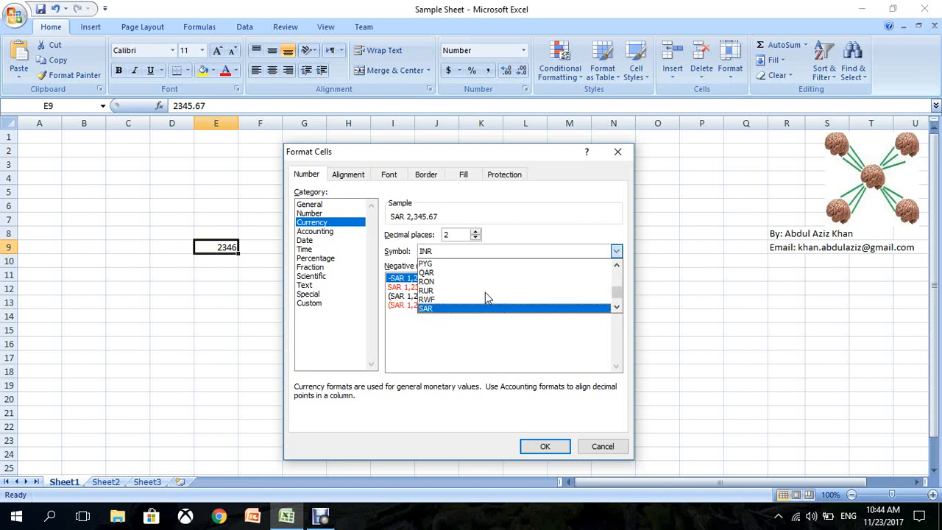
{"action": "left_click", "coordinate": [467, 309]}
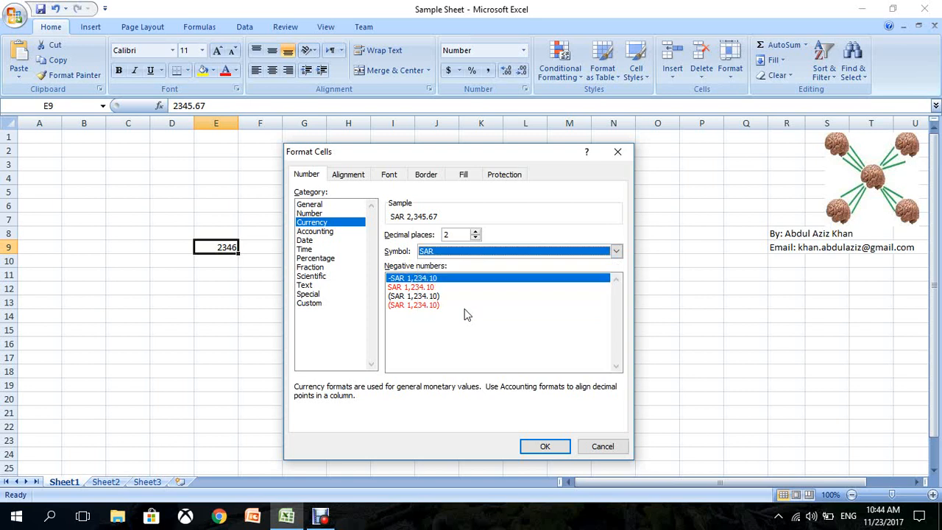
- Apply the Currency format with the PKR symbol to E9 and copy the cell down through E14
{"action": "left_click", "coordinate": [483, 251]}
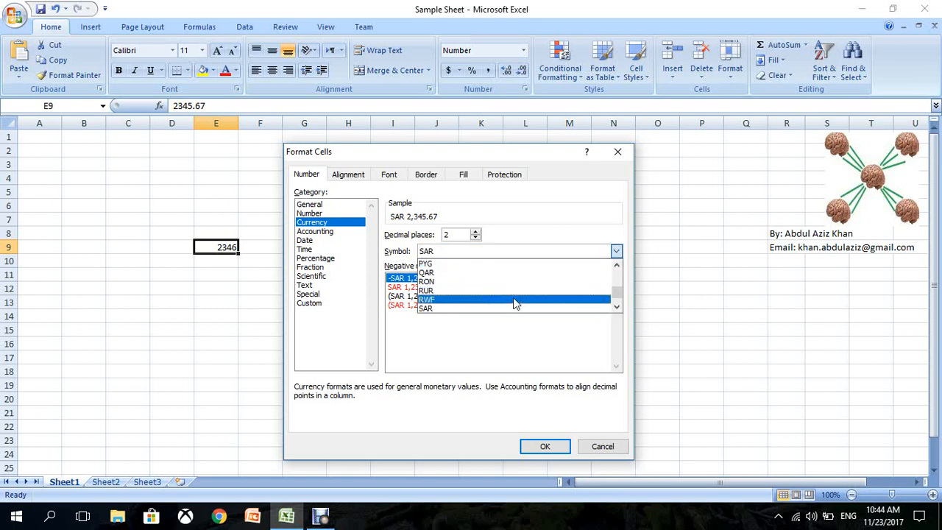
{"action": "left_click", "coordinate": [616, 266]}
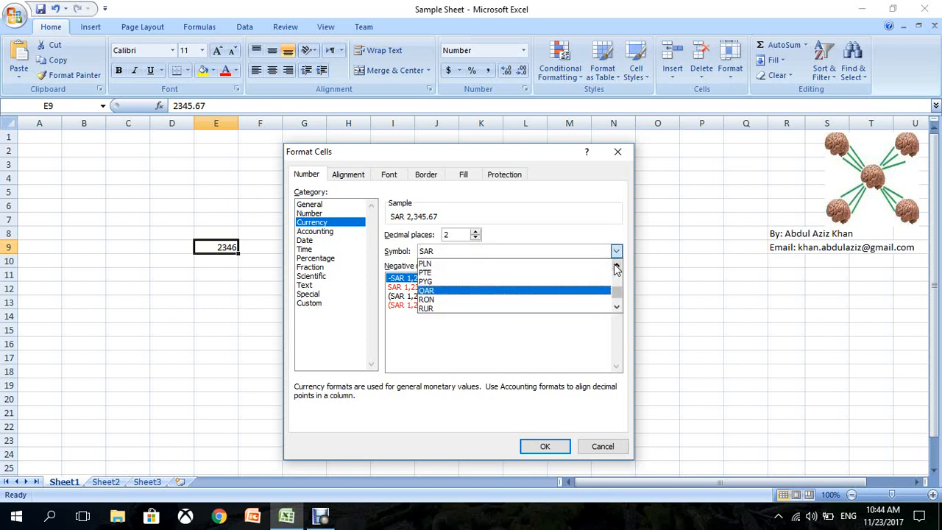
{"action": "left_click", "coordinate": [617, 266]}
{"action": "left_click", "coordinate": [484, 264]}
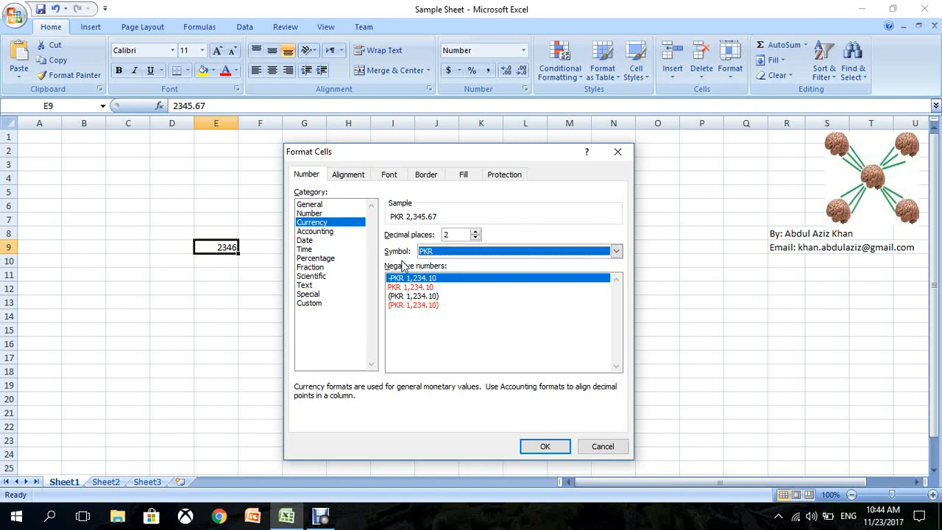
{"action": "left_click", "coordinate": [544, 447]}
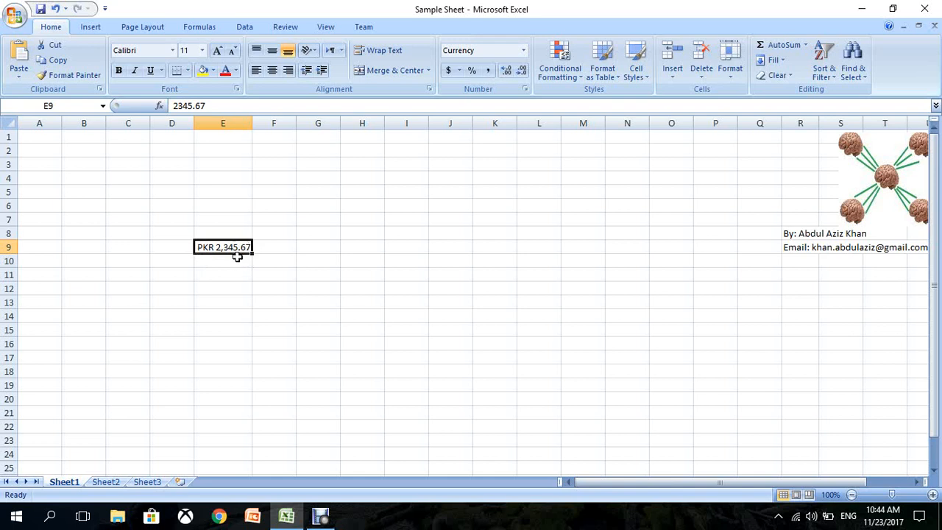
{"action": "left_click_drag", "start_coordinate": [252, 254], "coordinate": [250, 325]}
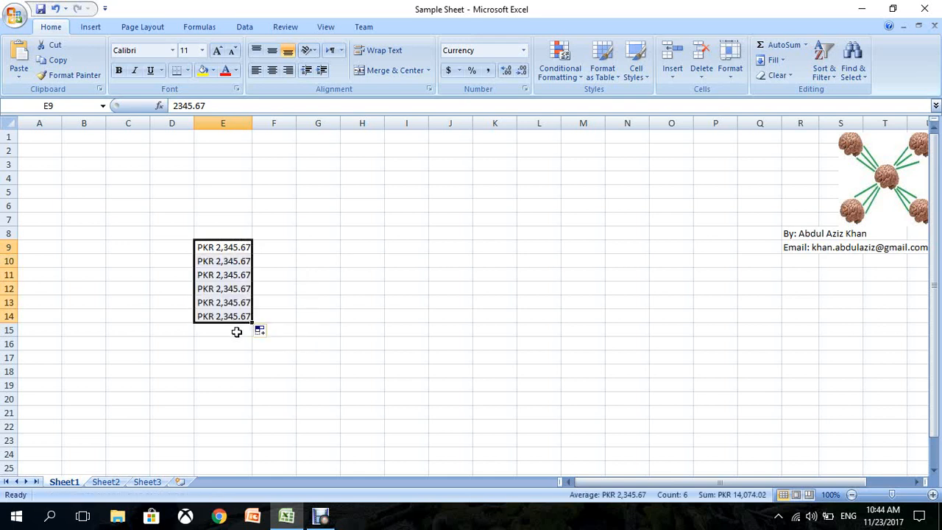
- Try to total E9:E14 with a SUM formula in E15, accepting the proposed formula correction
{"action": "left_click", "coordinate": [236, 332]}
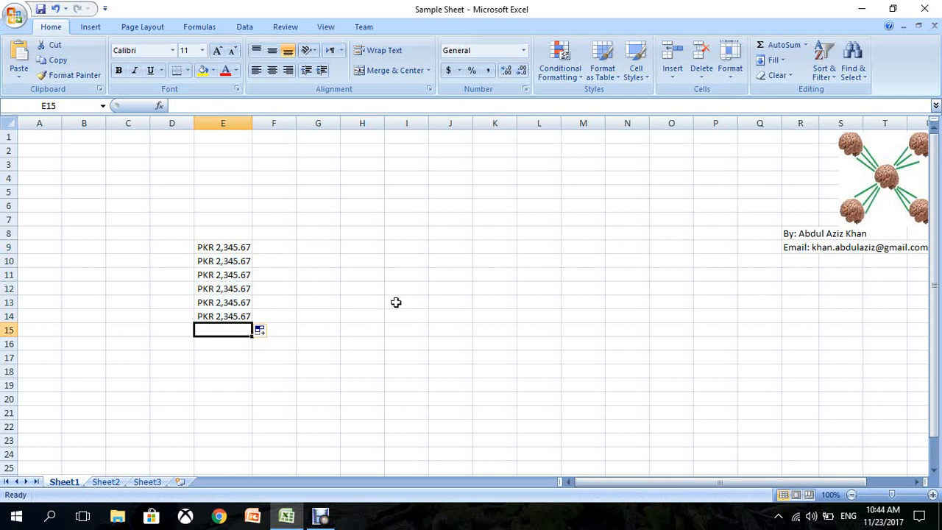
{"action": "type", "text": "=sum("}
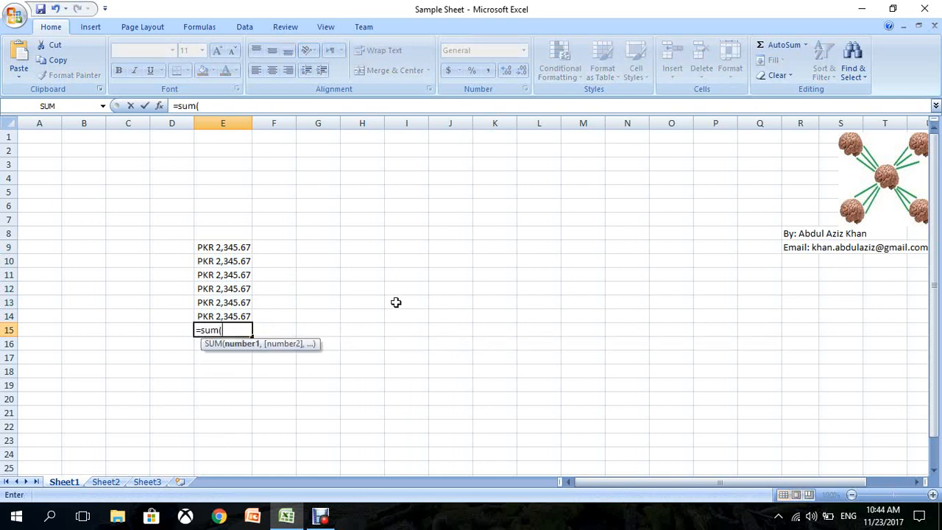
{"action": "key", "text": "Up"}
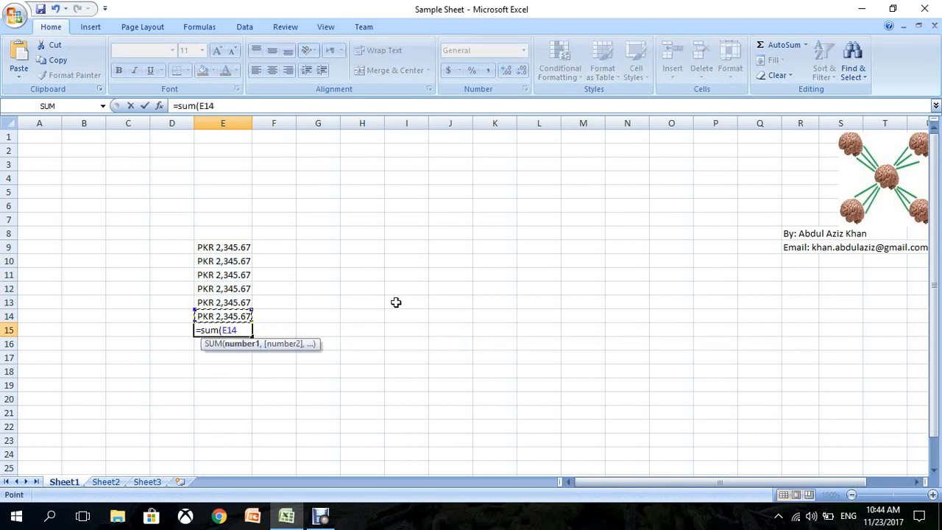
{"action": "key", "text": "ctrl+shift+semicolon"}
{"action": "type", "text": "+"}
{"action": "key", "text": "Up"}
{"action": "key", "text": "shift+Up"}
{"action": "key", "text": "shift+Up"}
{"action": "key", "text": "shift+Up"}
{"action": "key", "text": "shift+Up"}
{"action": "key", "text": "shift+Up"}
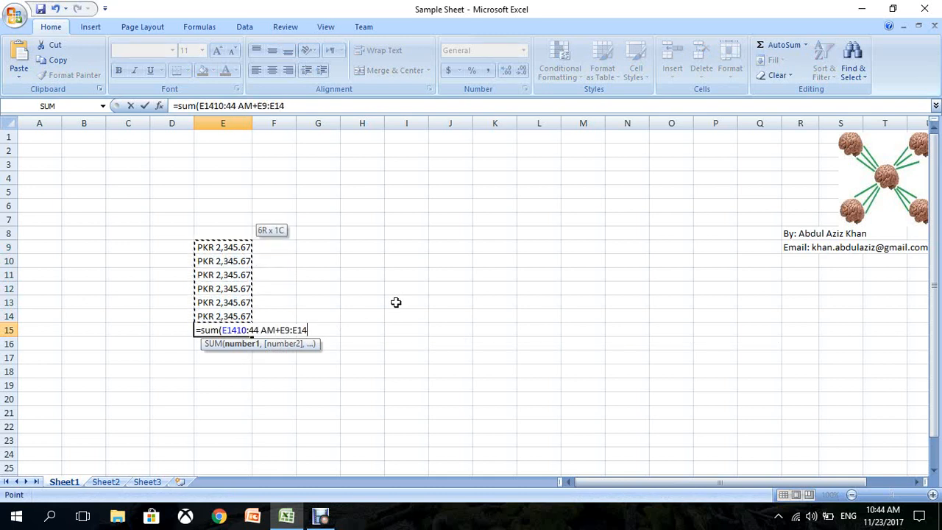
{"action": "type", "text": ")"}
{"action": "key", "text": "Return"}
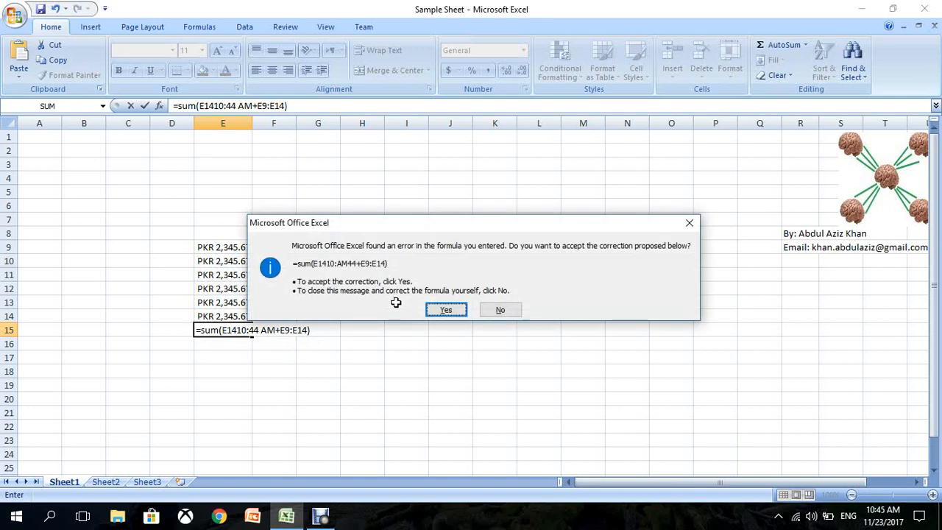
{"action": "left_click", "coordinate": [451, 312]}
- Correct the SUM formula in E15 so that it totals the range E14:E9
{"action": "left_click", "coordinate": [218, 329]}
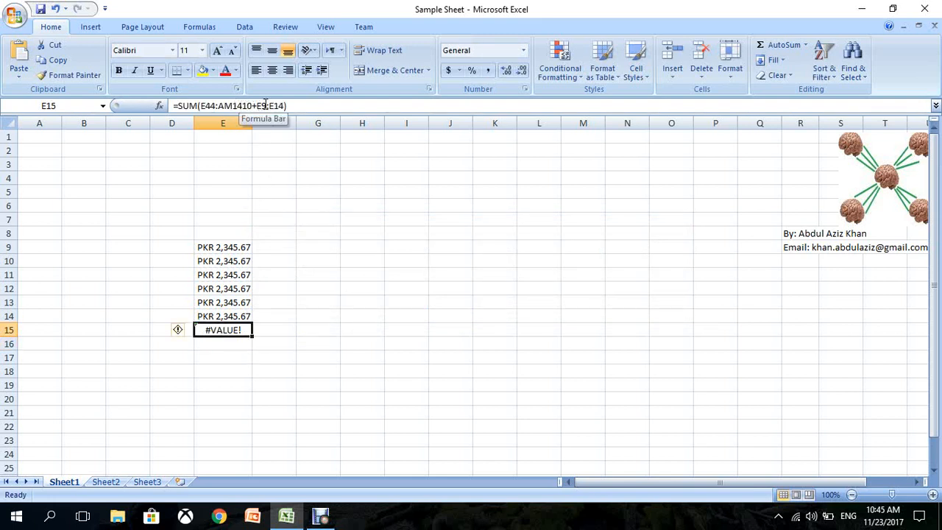
{"action": "left_click_drag", "start_coordinate": [267, 106], "coordinate": [201, 110]}
{"action": "left_click", "coordinate": [237, 317]}
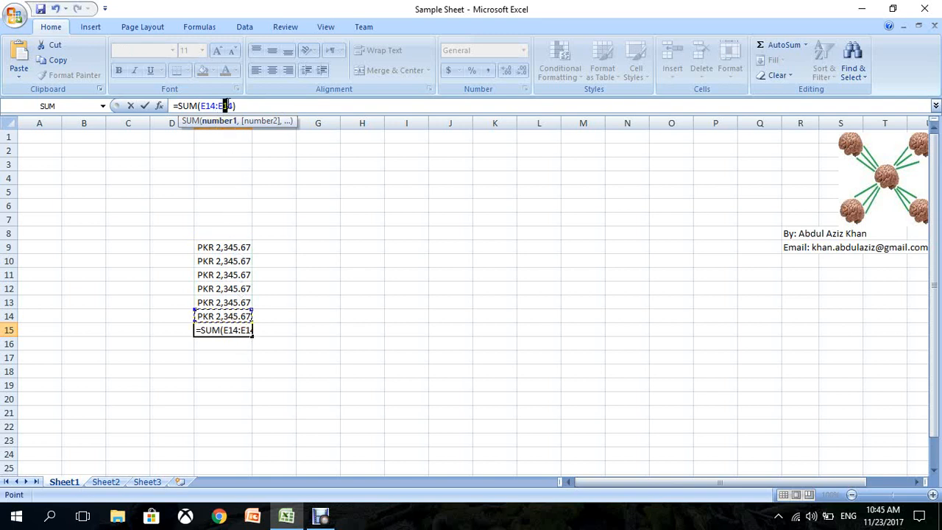
{"action": "left_click_drag", "start_coordinate": [233, 106], "coordinate": [217, 106]}
{"action": "left_click", "coordinate": [231, 247]}
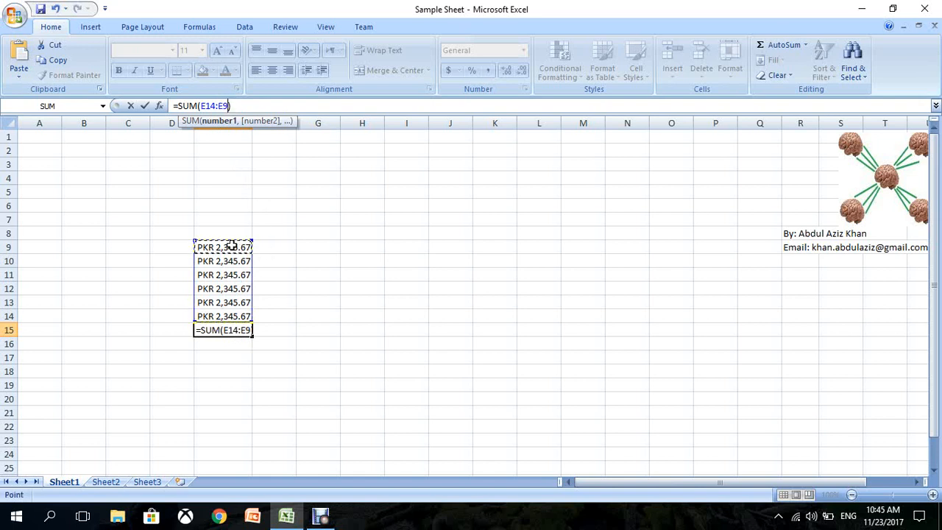
{"action": "key", "text": "Return"}
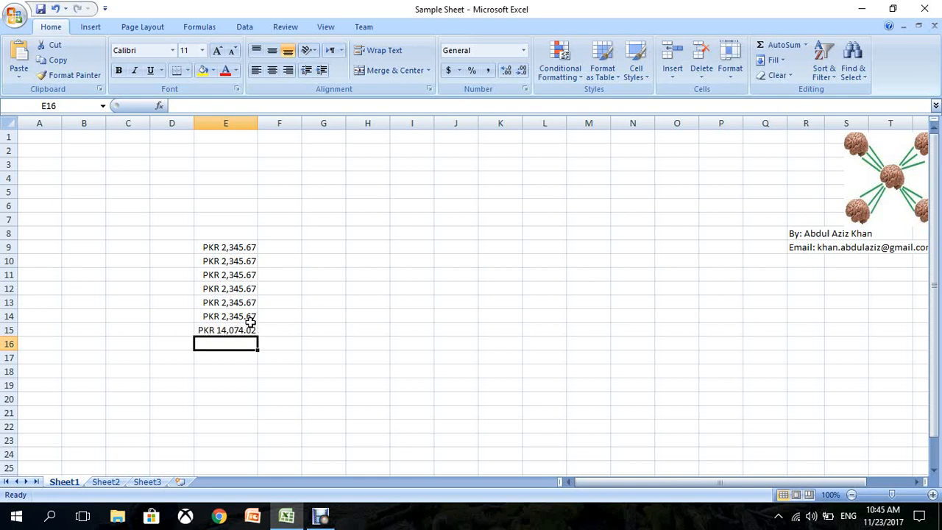
- Enter 345234545.34 in E10 and 453452345345324.33 in E11
{"action": "left_click", "coordinate": [229, 248]}
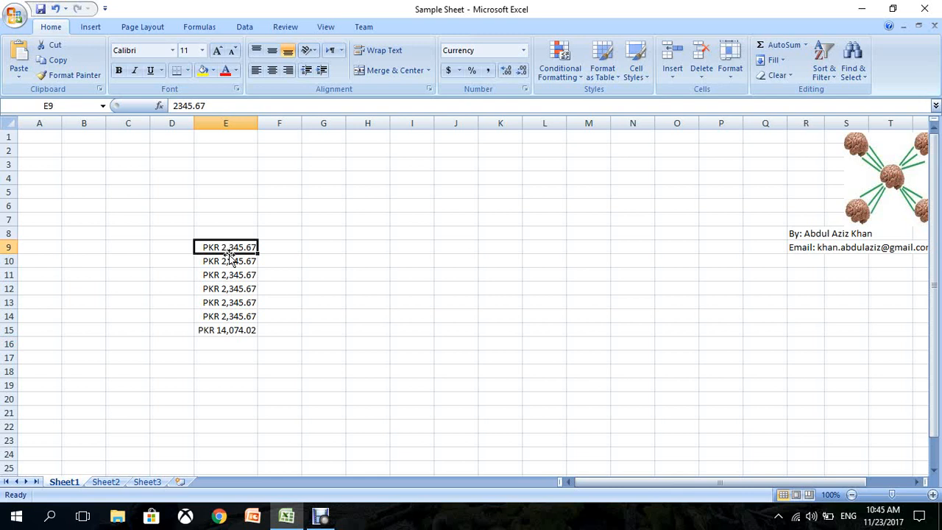
{"action": "left_click", "coordinate": [229, 260]}
{"action": "type", "text": "345234545"}
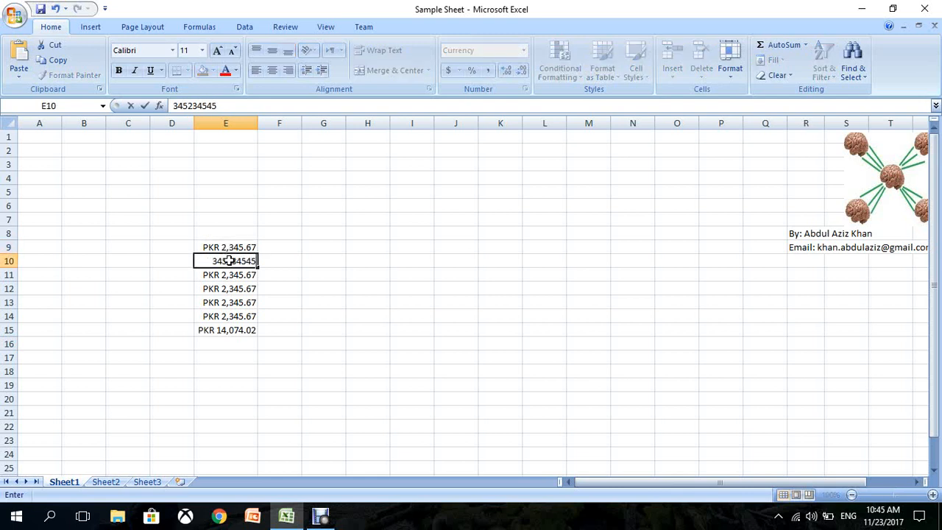
{"action": "type", "text": ".34"}
{"action": "left_click", "coordinate": [218, 274]}
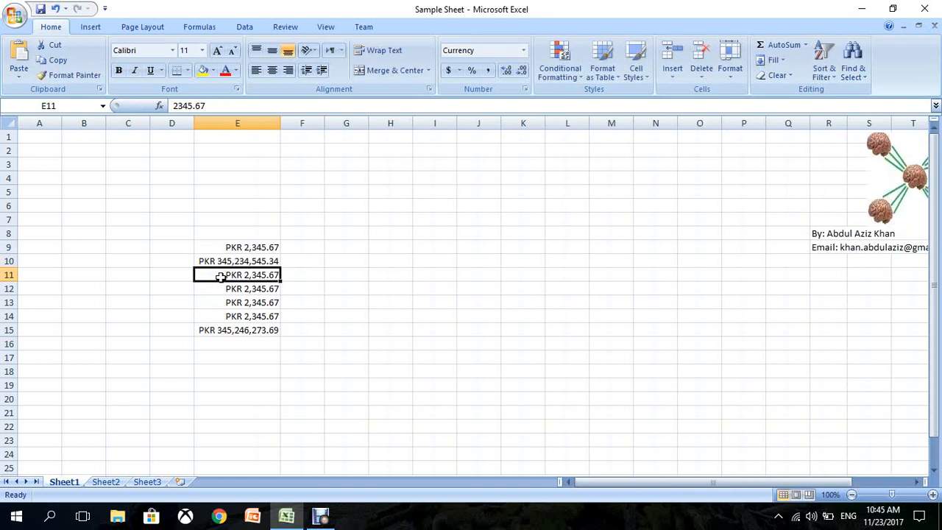
{"action": "type", "text": "453452345345324"}
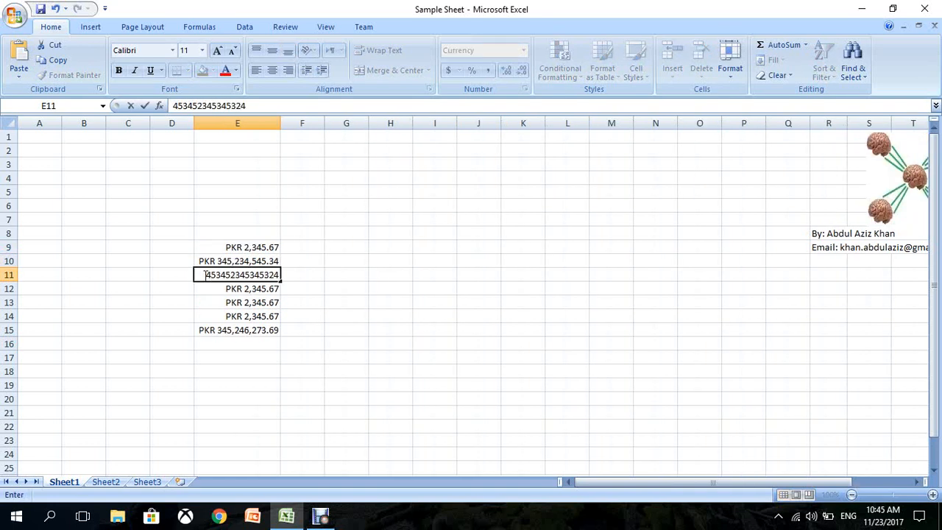
{"action": "type", "text": ".33"}
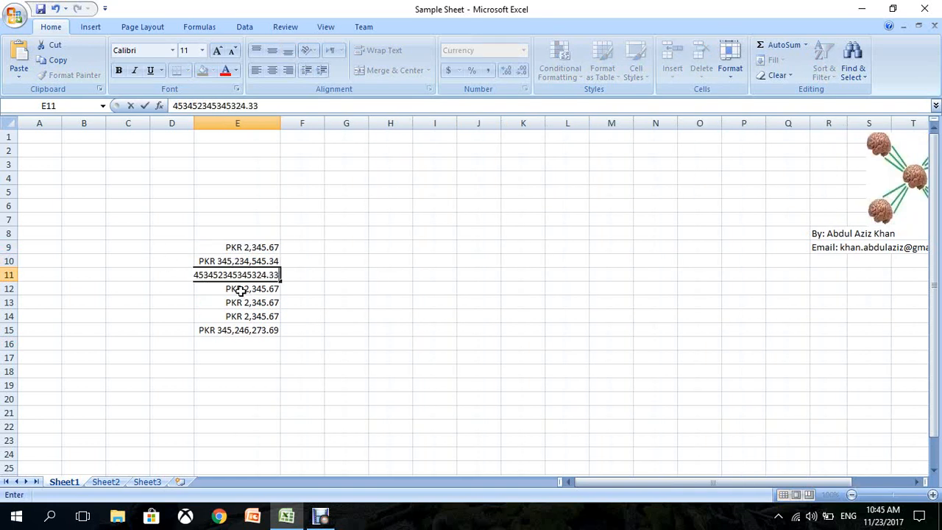
{"action": "key", "text": "Return"}
{"action": "type", "text": "23454353245"}
{"action": "key", "text": "Return"}
{"action": "type", "text": "4543"}
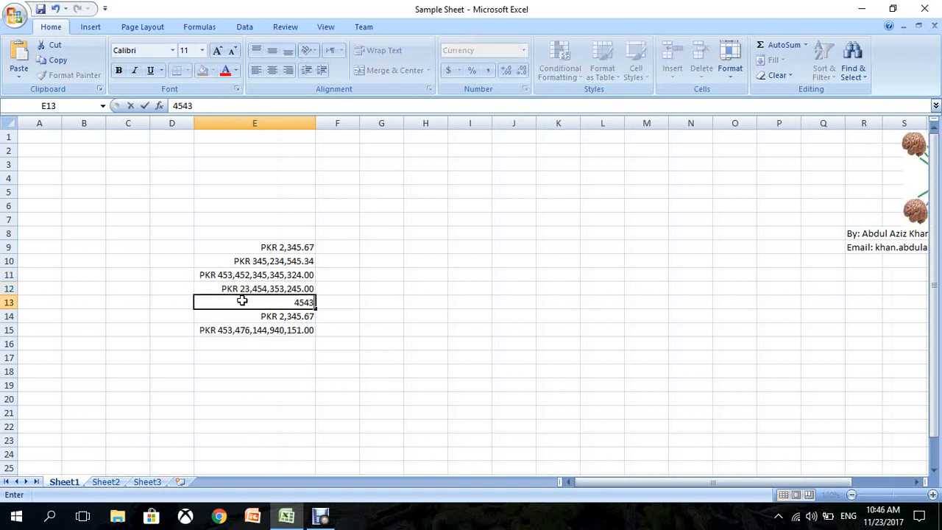
{"action": "type", "text": "53245.3"}
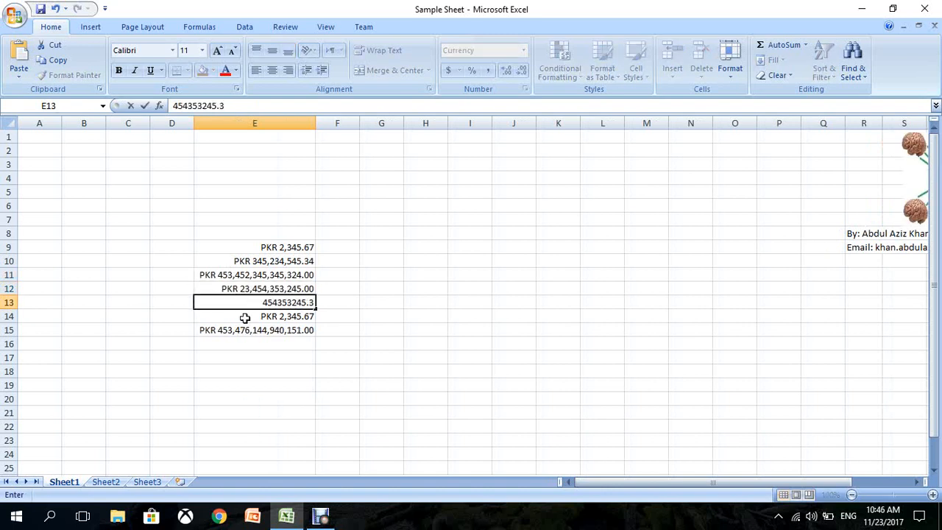
{"action": "key", "text": "Return"}
{"action": "type", "text": "2345345345"}
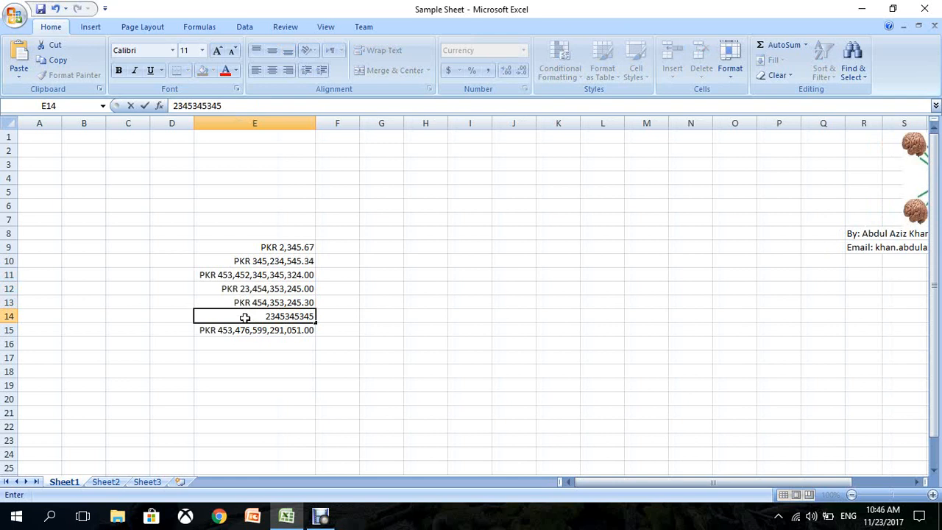
{"action": "type", "text": ".333"}
{"action": "left_click", "coordinate": [283, 382]}
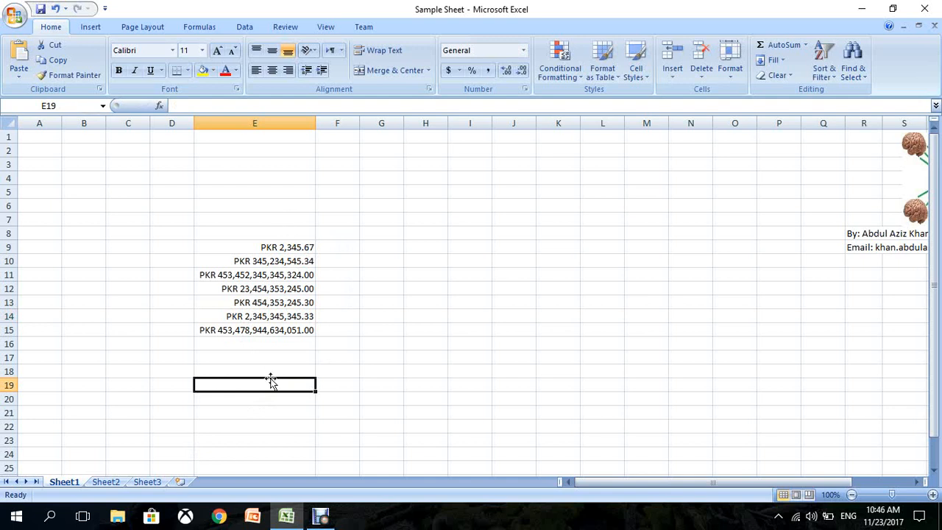
- Examine the unformatted value stored in E11 without changing it
{"action": "left_click", "coordinate": [279, 275]}
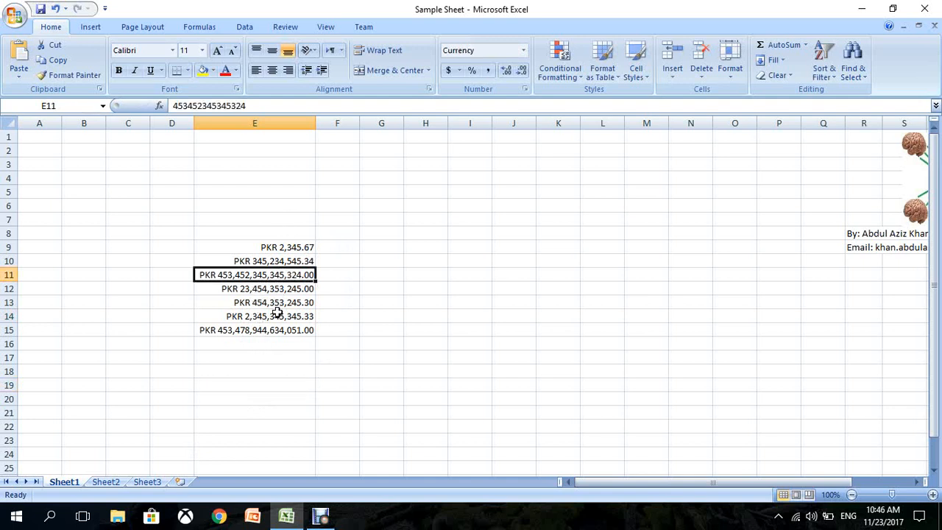
{"action": "double_click", "coordinate": [249, 106]}
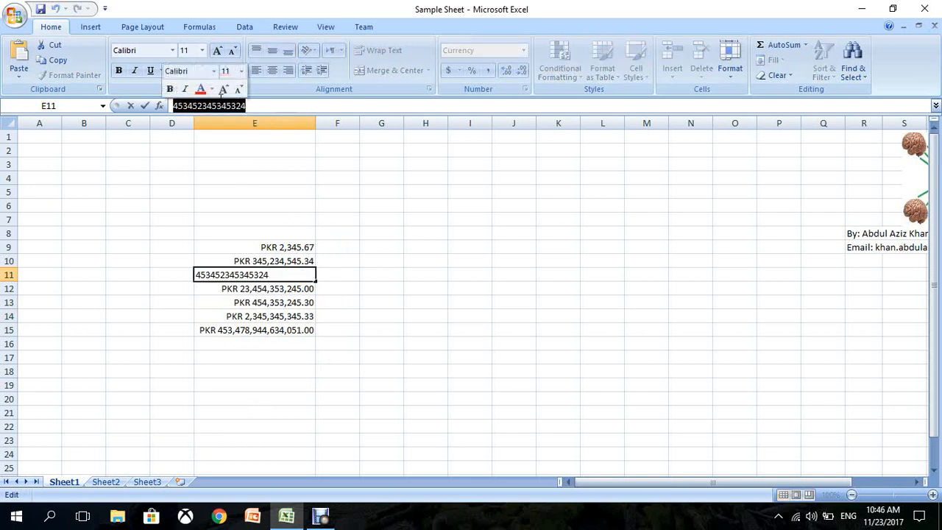
{"action": "left_click", "coordinate": [390, 304]}
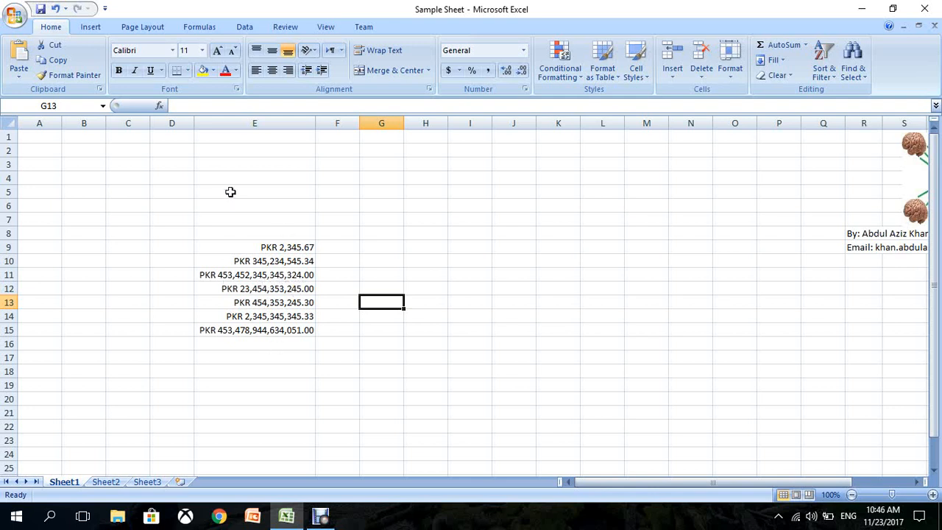
{"action": "left_click", "coordinate": [324, 400]}
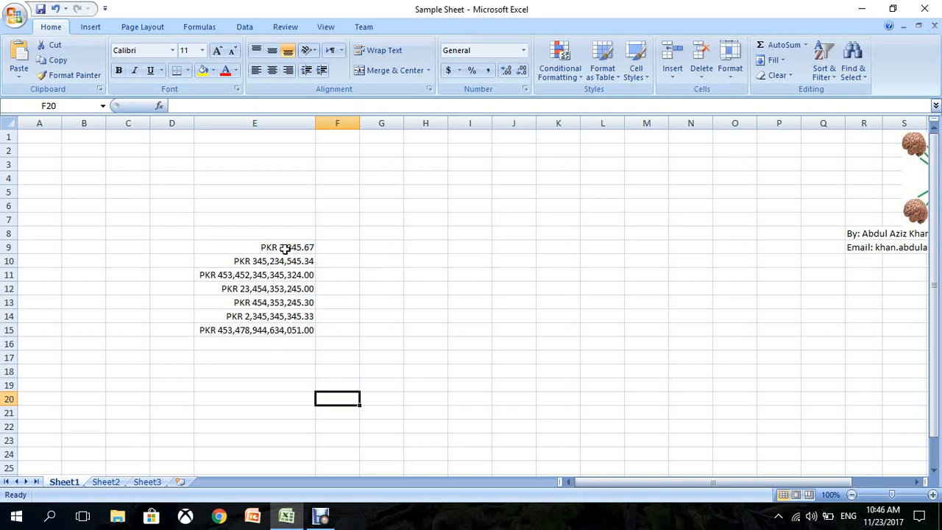
- Apply the Accounting number format with the PKR symbol to E9:E15
{"action": "left_click_drag", "start_coordinate": [287, 249], "coordinate": [284, 329]}
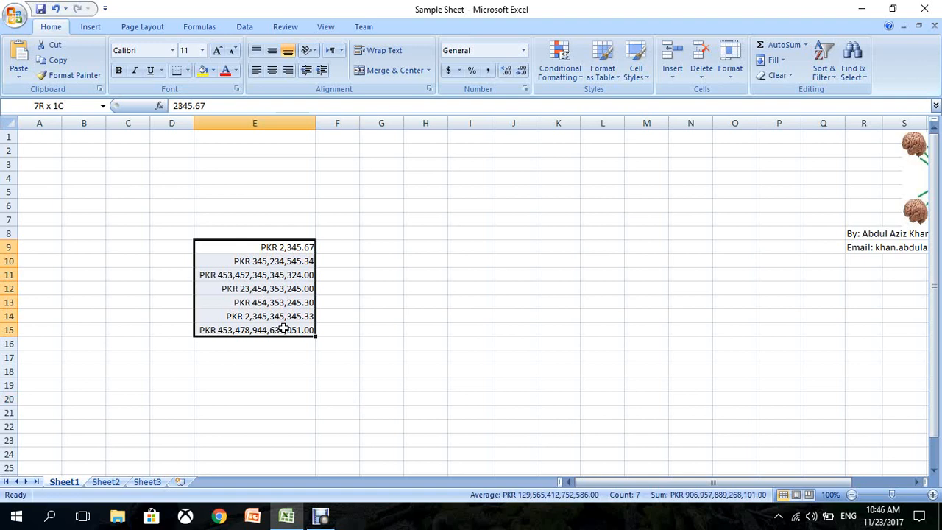
{"action": "right_click", "coordinate": [286, 248]}
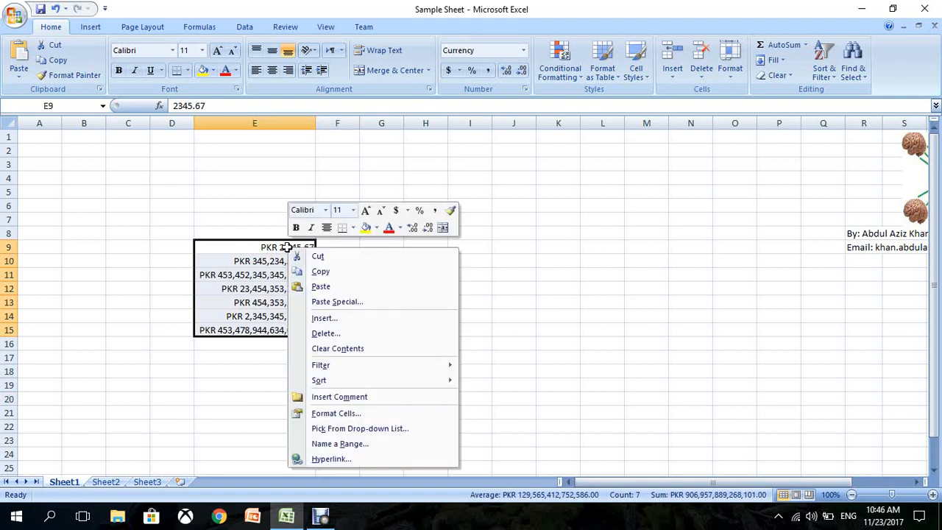
{"action": "left_click", "coordinate": [363, 413]}
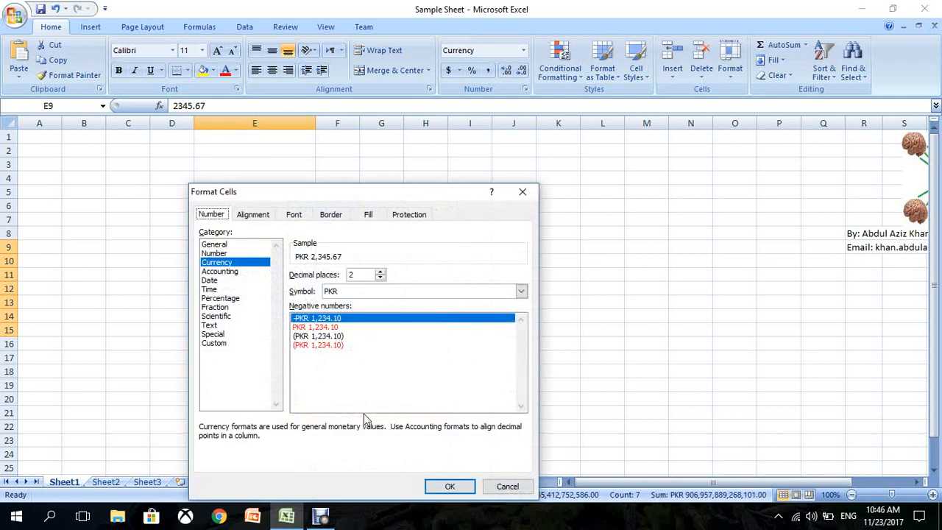
{"action": "left_click", "coordinate": [221, 271]}
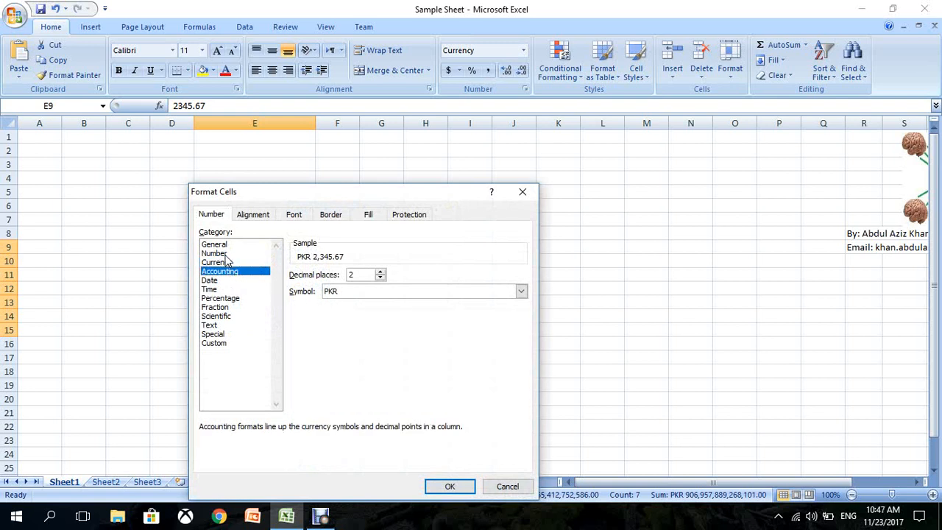
{"action": "key", "text": "Up"}
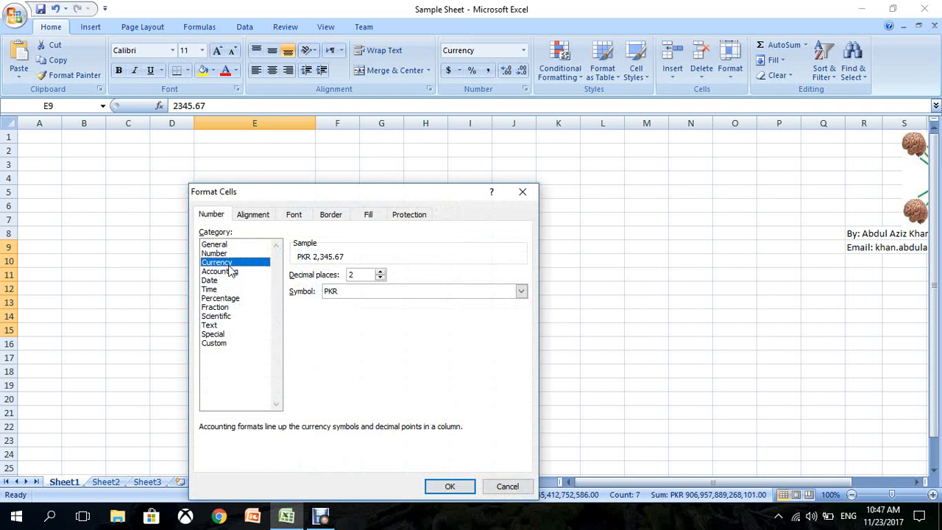
{"action": "left_click", "coordinate": [231, 272]}
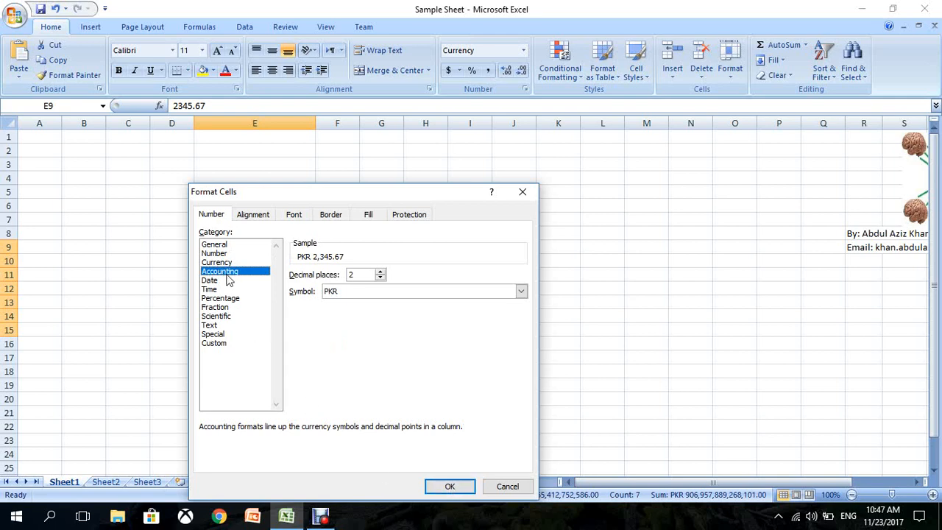
{"action": "left_click", "coordinate": [449, 487]}
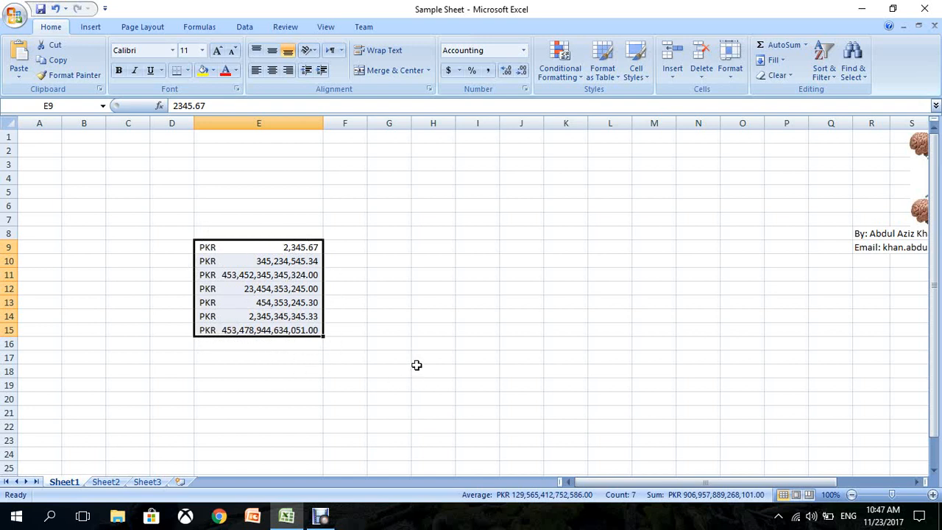
- Clear the contents of E10:E15, keeping only the amount in E9
{"action": "left_click_drag", "start_coordinate": [270, 262], "coordinate": [258, 324]}
{"action": "key", "text": "Delete"}
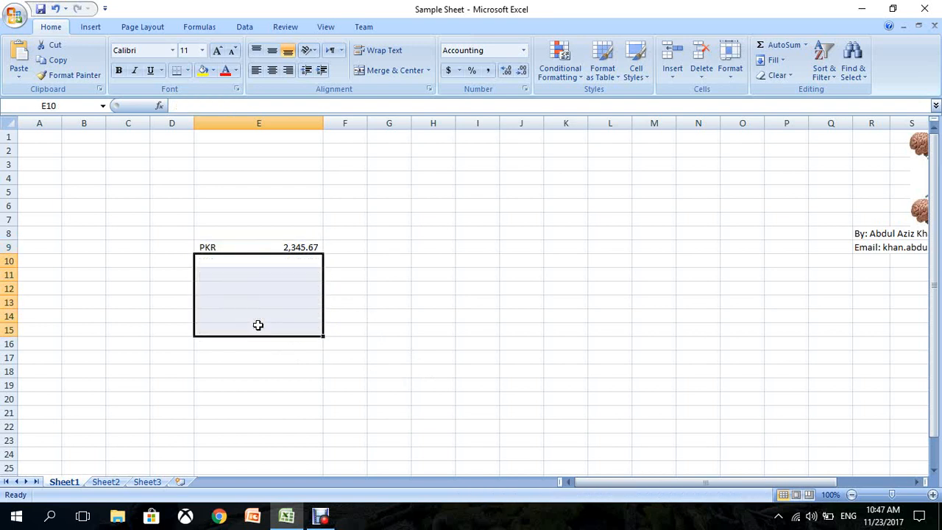
{"action": "right_click", "coordinate": [272, 247]}
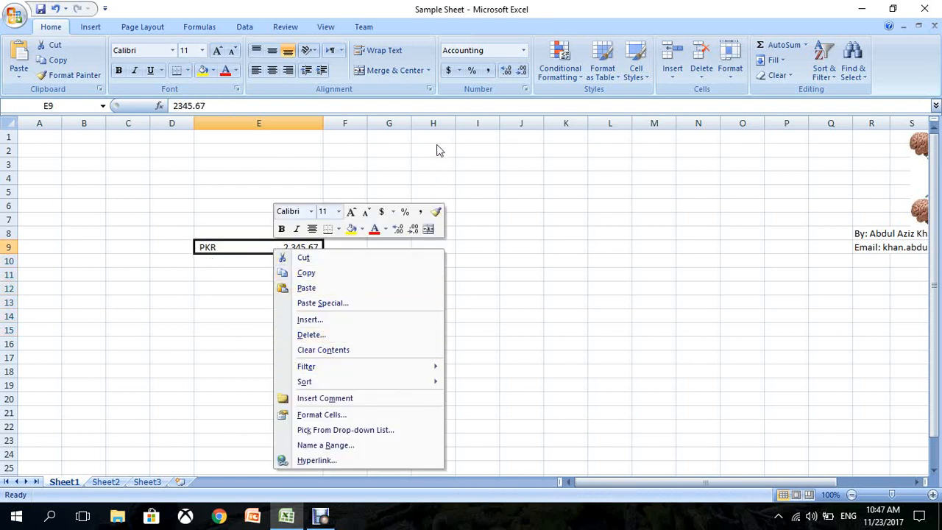
- Delete the empty columns H to J to bring the logo and author details closer
{"action": "left_click_drag", "start_coordinate": [442, 124], "coordinate": [588, 131]}
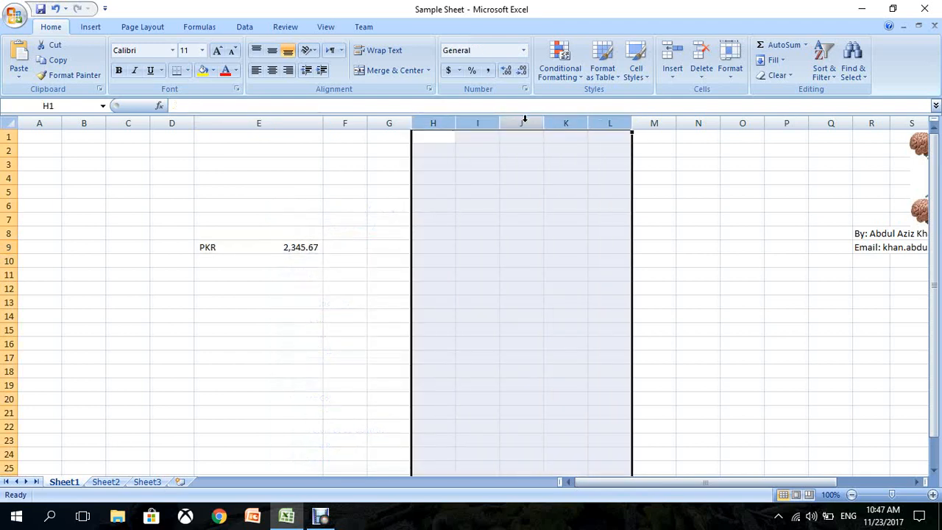
{"action": "left_click_drag", "start_coordinate": [524, 119], "coordinate": [441, 122]}
{"action": "right_click", "coordinate": [455, 123]}
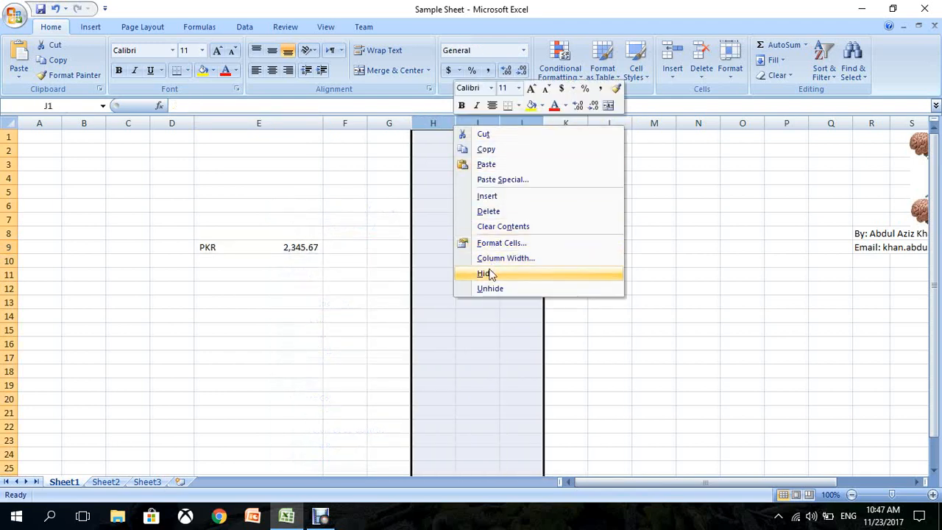
{"action": "left_click", "coordinate": [486, 211]}
- Format E9 as a Date using the second 14-Mar-01 type, with the English (United States) locale
{"action": "left_click", "coordinate": [226, 251]}
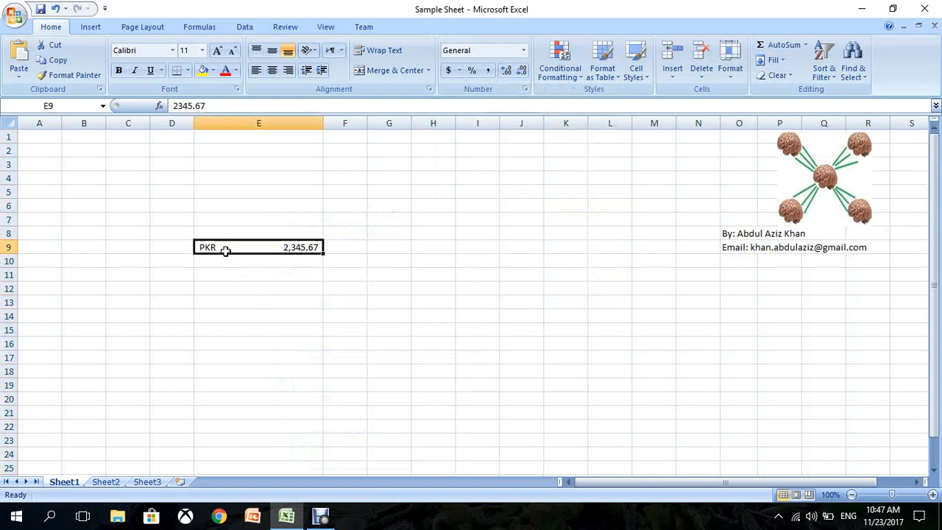
{"action": "right_click", "coordinate": [244, 245]}
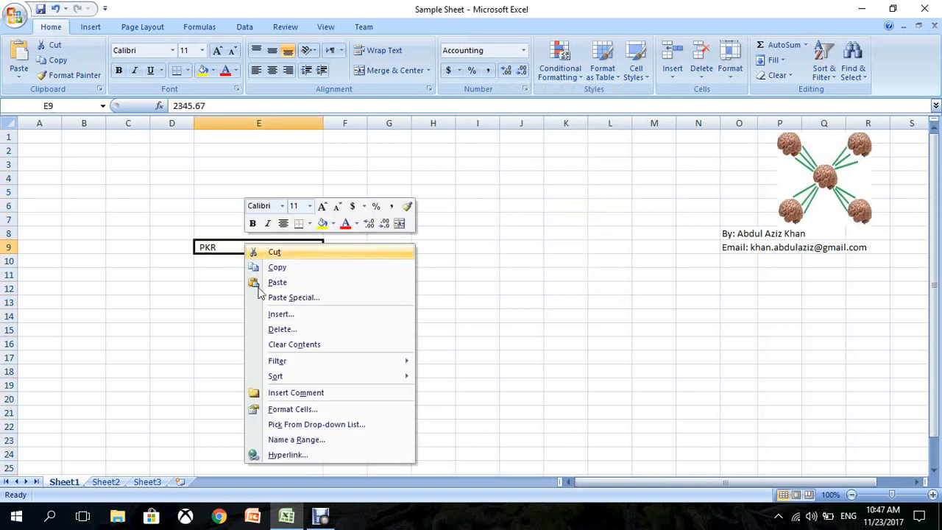
{"action": "left_click", "coordinate": [289, 410]}
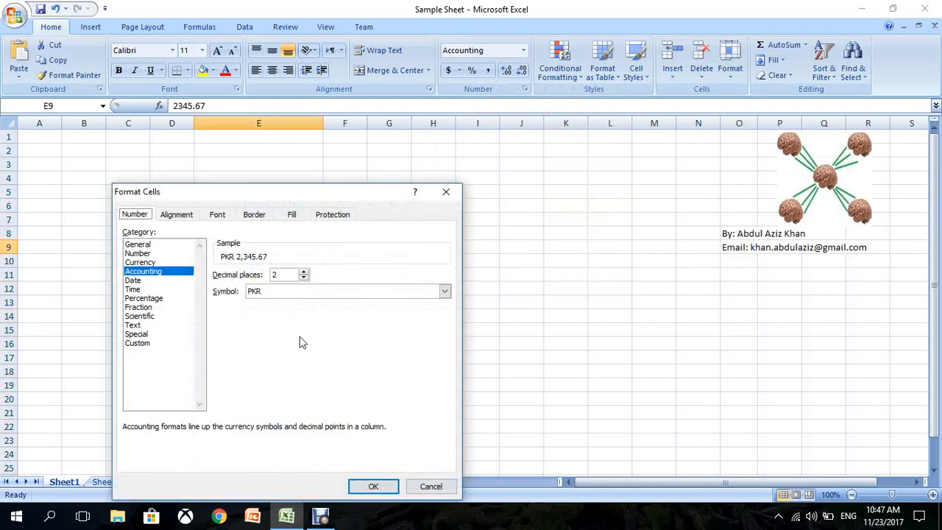
{"action": "left_click", "coordinate": [133, 281]}
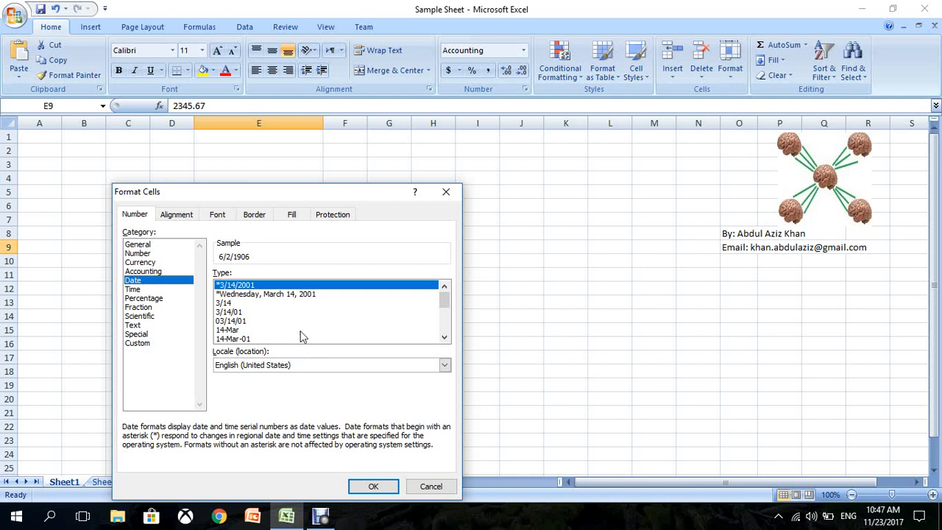
{"action": "left_click", "coordinate": [444, 337]}
{"action": "left_click", "coordinate": [444, 337]}
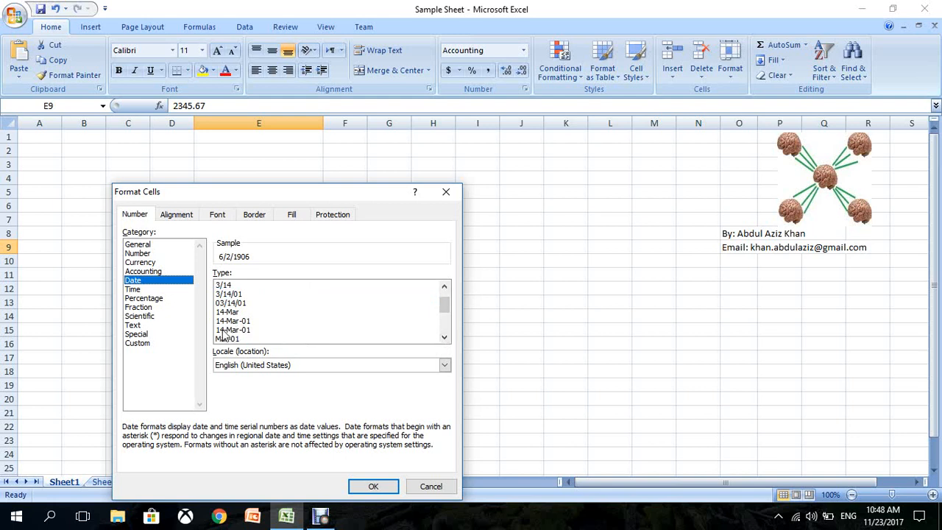
{"action": "left_click", "coordinate": [253, 330]}
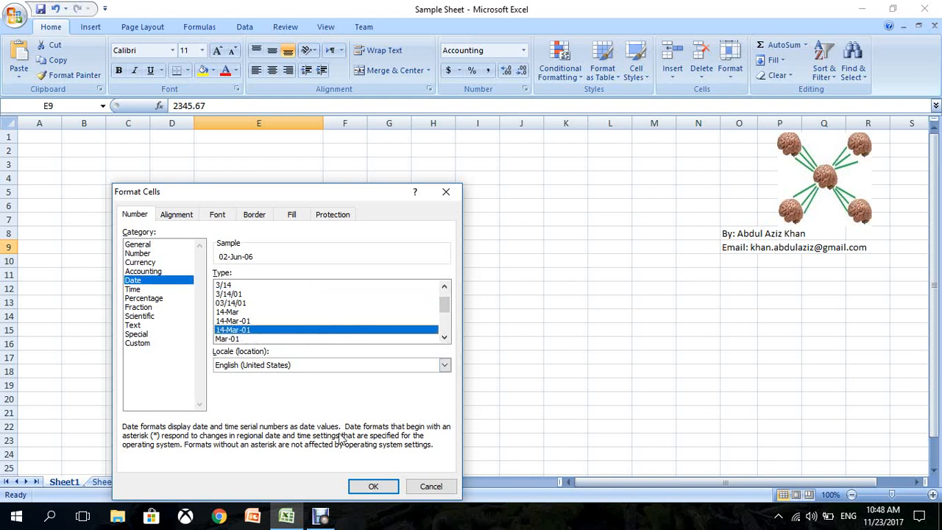
{"action": "left_click", "coordinate": [371, 486]}
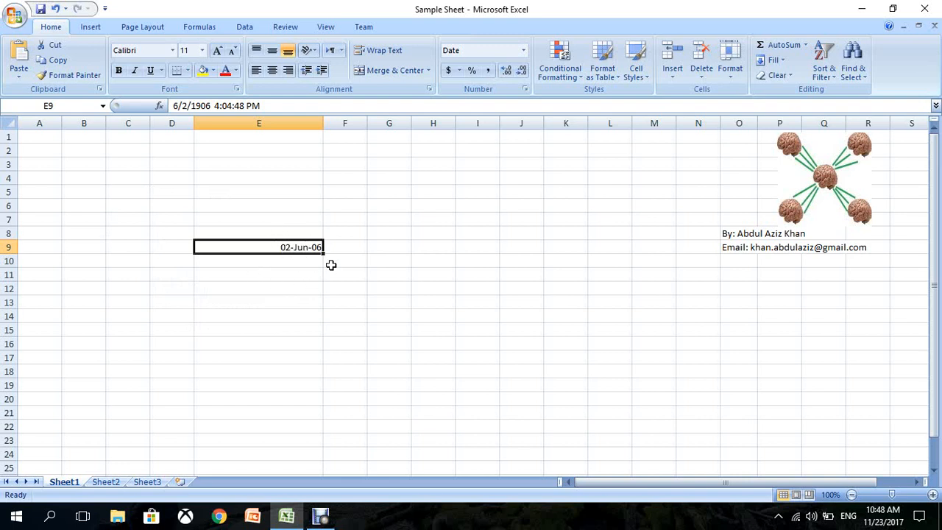
- Preview the Time formats 13:30:55 and 3/14/01 1:30 PM and the Percentage format on cell E9
{"action": "right_click", "coordinate": [258, 246]}
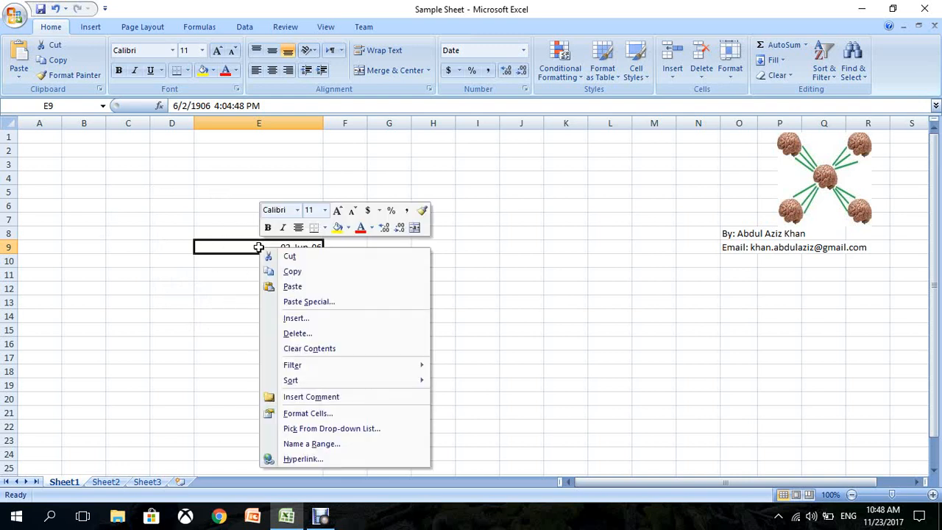
{"action": "left_click", "coordinate": [324, 413]}
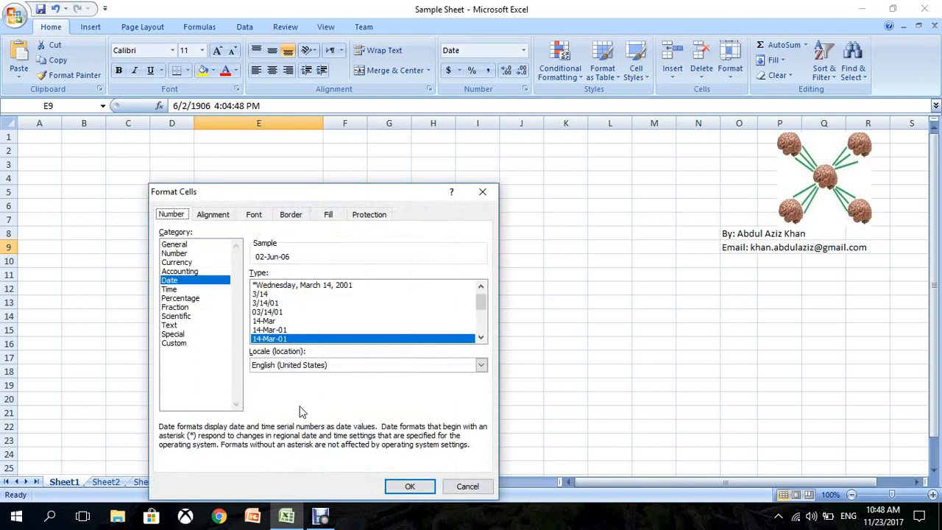
{"action": "left_click", "coordinate": [171, 289]}
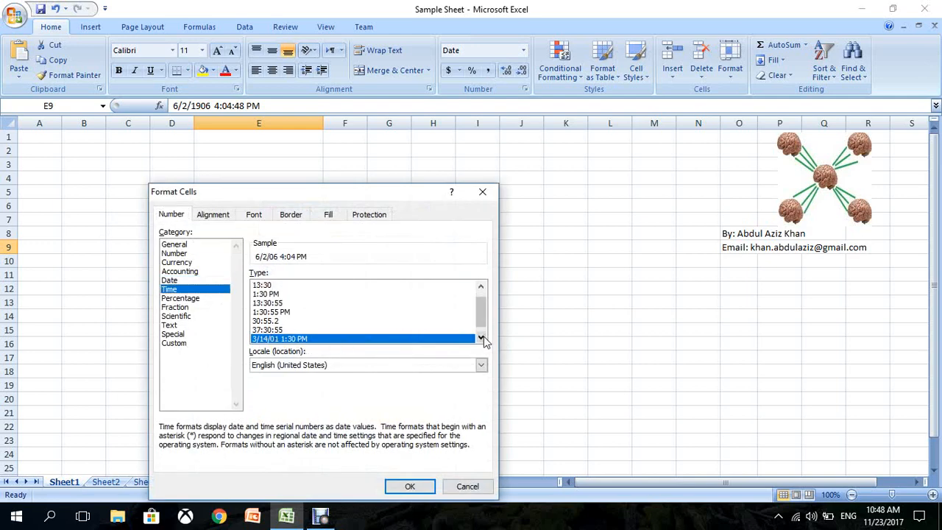
{"action": "left_click", "coordinate": [267, 303]}
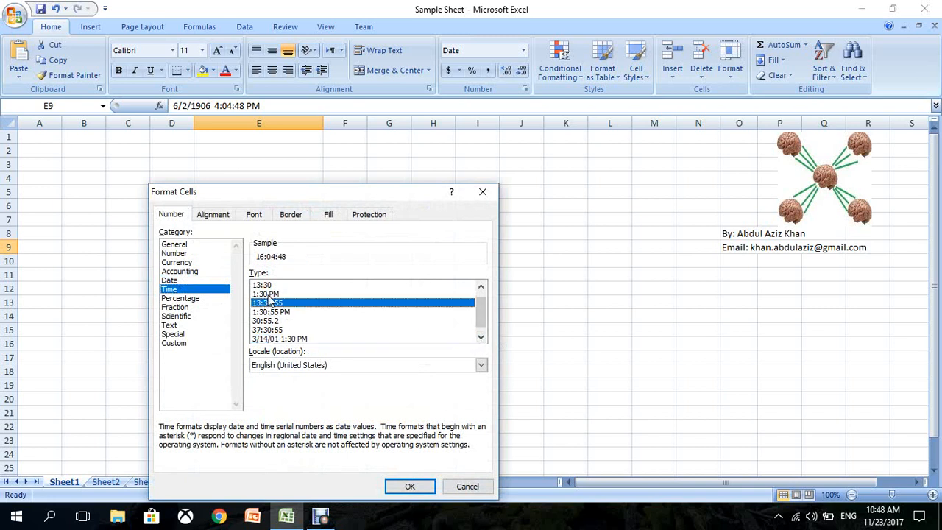
{"action": "left_click", "coordinate": [283, 339]}
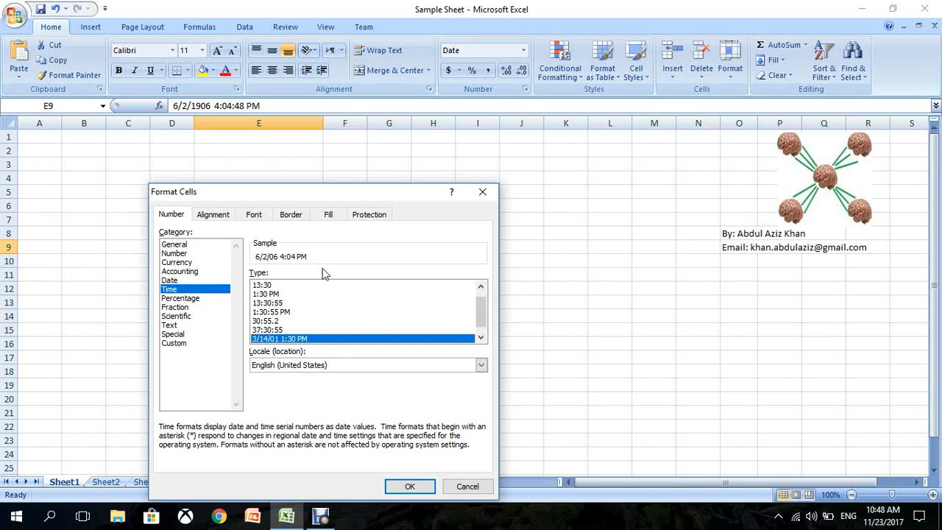
{"action": "left_click", "coordinate": [188, 298]}
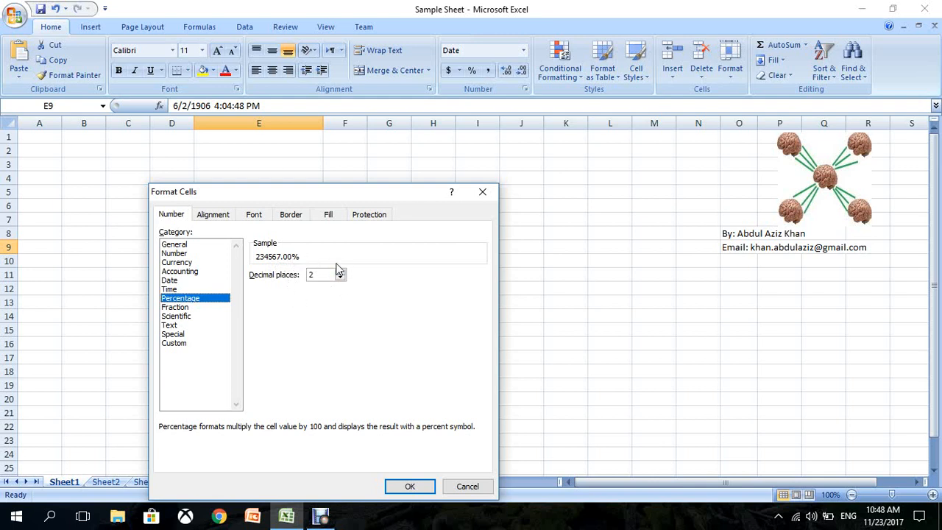
- Preview the Fraction format on E9 with the up to one digit, two digits and three digits types
{"action": "left_click", "coordinate": [203, 307]}
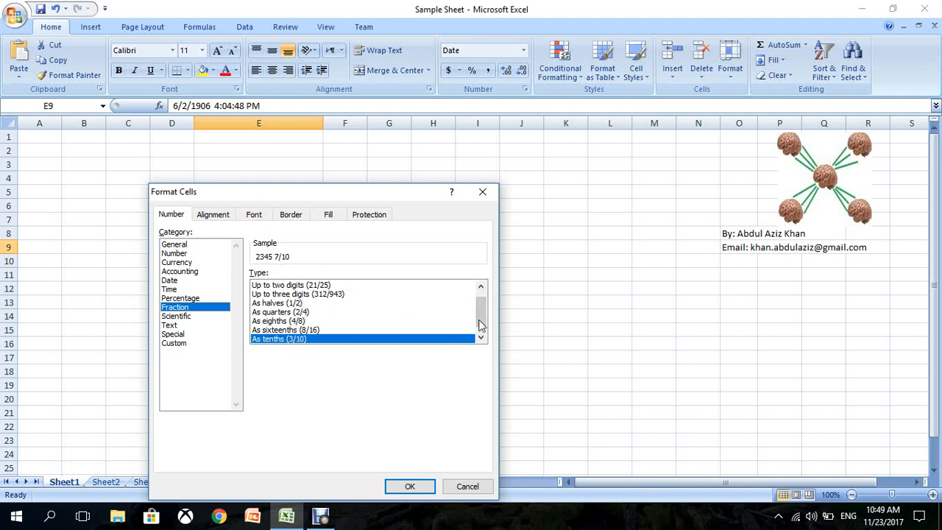
{"action": "scroll", "coordinate": [482, 319], "scroll_direction": "up", "scroll_amount": 1}
{"action": "left_click", "coordinate": [296, 286]}
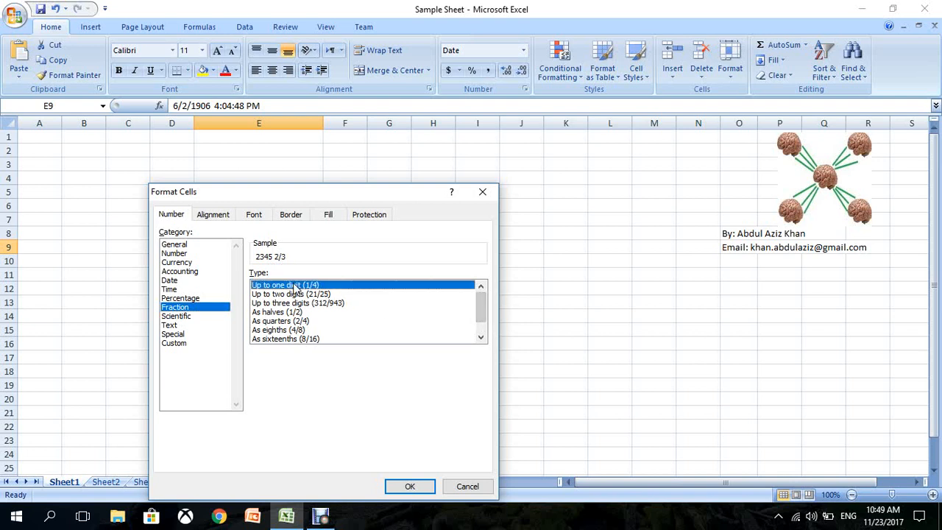
{"action": "left_click", "coordinate": [297, 294]}
{"action": "left_click", "coordinate": [297, 303]}
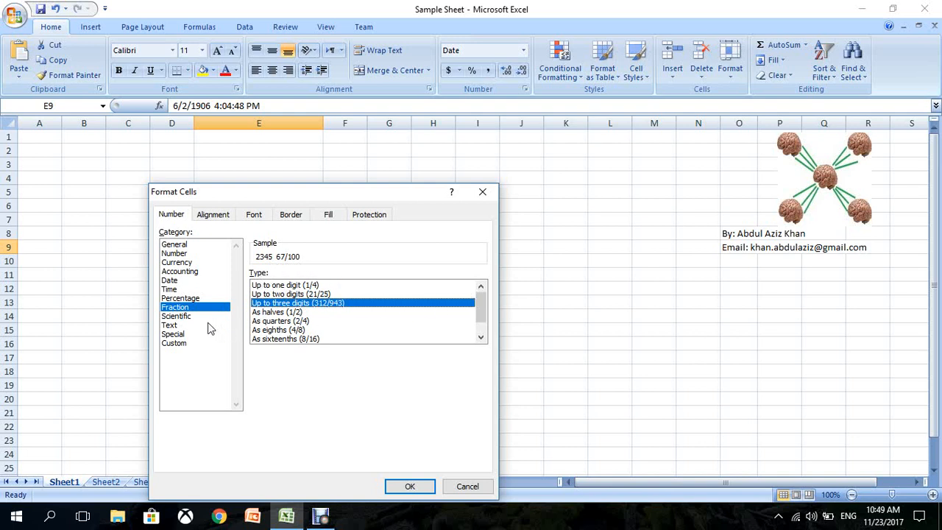
- Preview the Scientific format on E9 with 4 and more decimal places, ending with 2 decimal places
{"action": "left_click", "coordinate": [190, 316]}
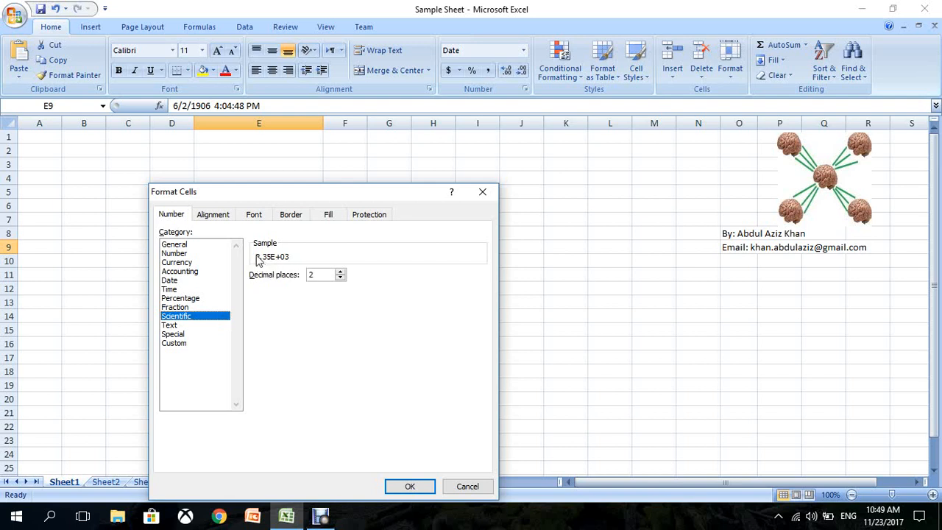
{"action": "left_click", "coordinate": [340, 273]}
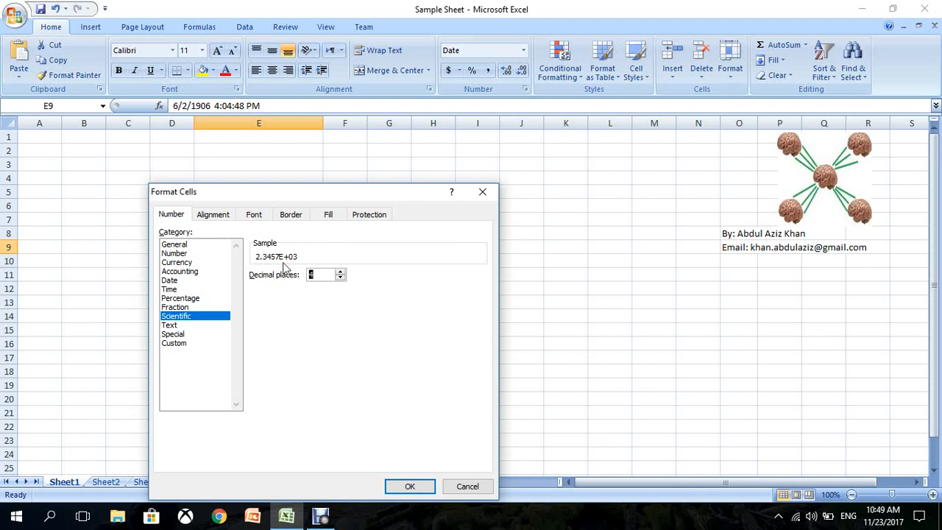
{"action": "left_click", "coordinate": [341, 271]}
{"action": "left_click", "coordinate": [340, 278]}
{"action": "left_click", "coordinate": [340, 278]}
{"action": "left_click", "coordinate": [340, 278]}
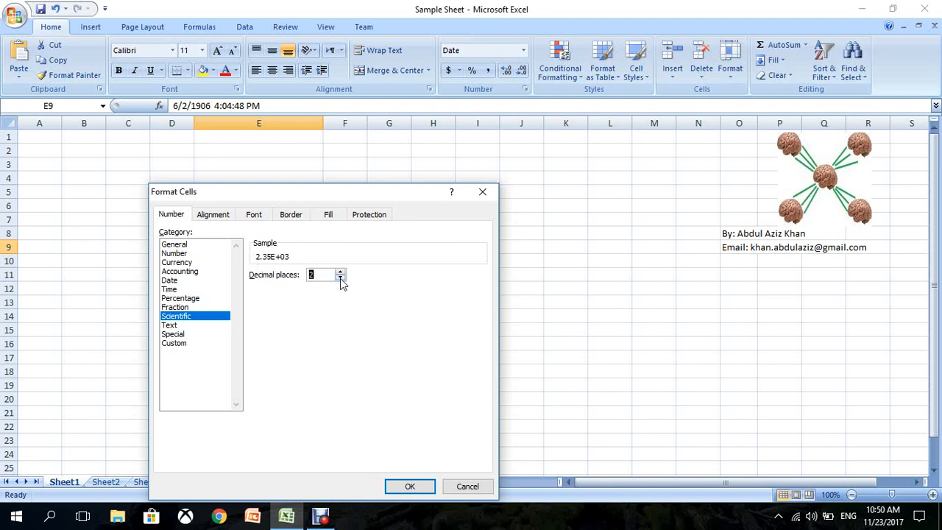
- Apply the Text number format to cell E9
{"action": "left_click", "coordinate": [199, 326]}
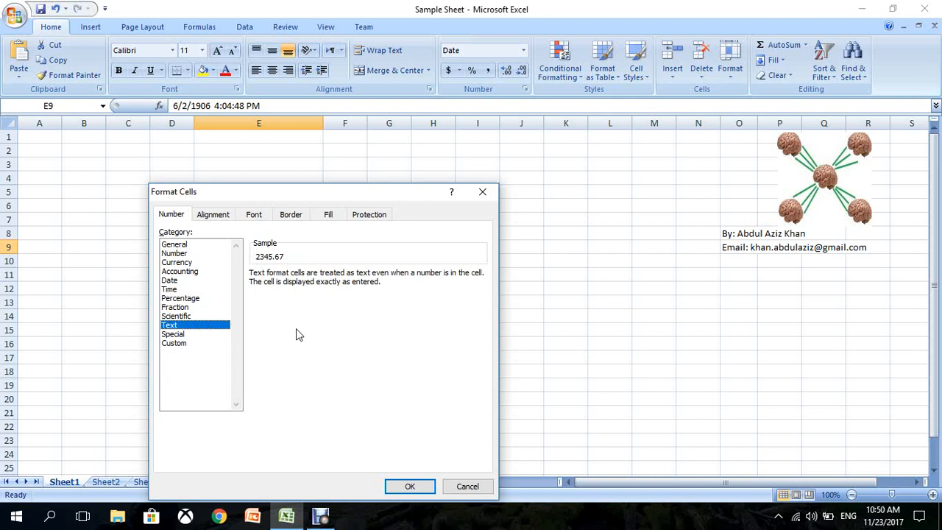
{"action": "left_click", "coordinate": [405, 487]}
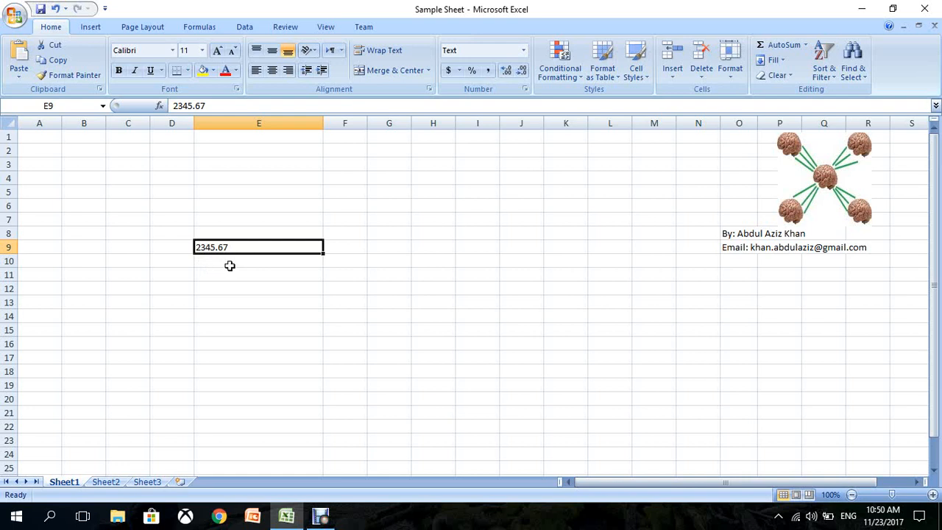
- Format E9 with the Special Phone Number type, English (United States) locale, looking through the Custom format codes before applying it
{"action": "right_click", "coordinate": [264, 246]}
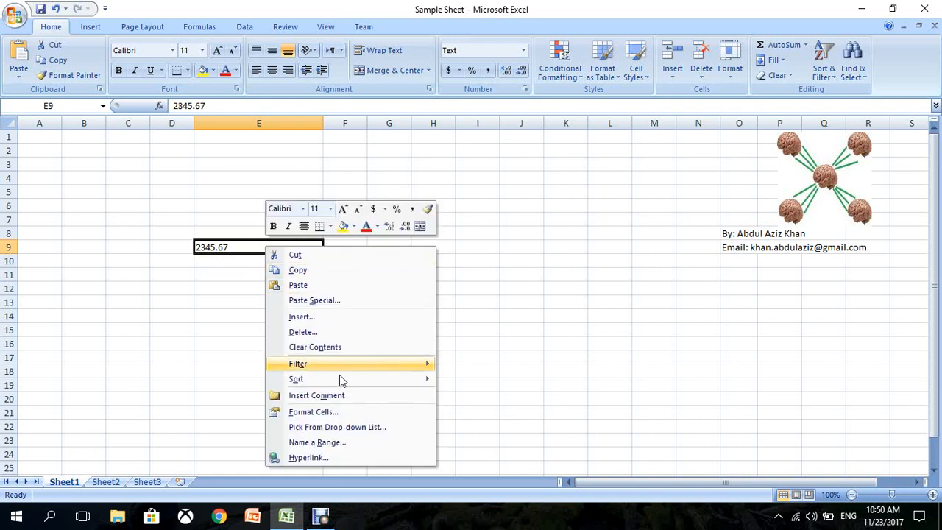
{"action": "left_click", "coordinate": [343, 412]}
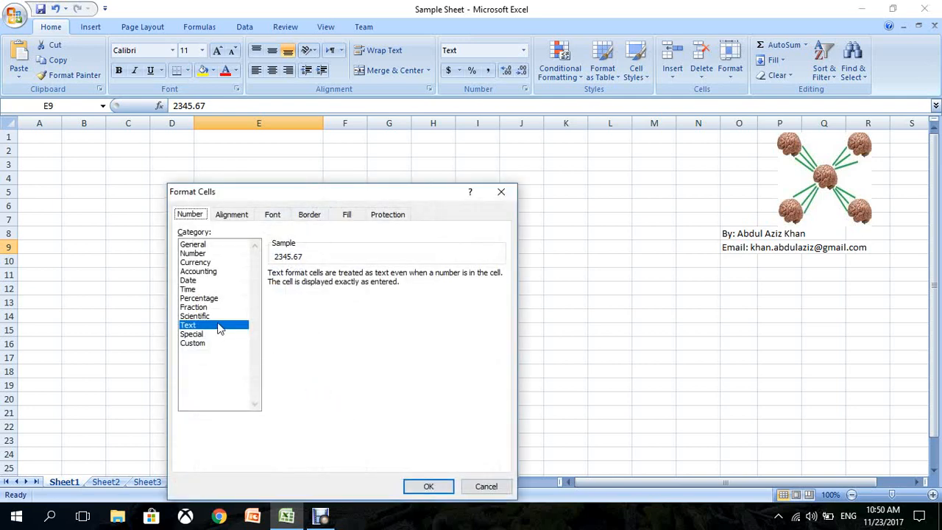
{"action": "left_click", "coordinate": [199, 336]}
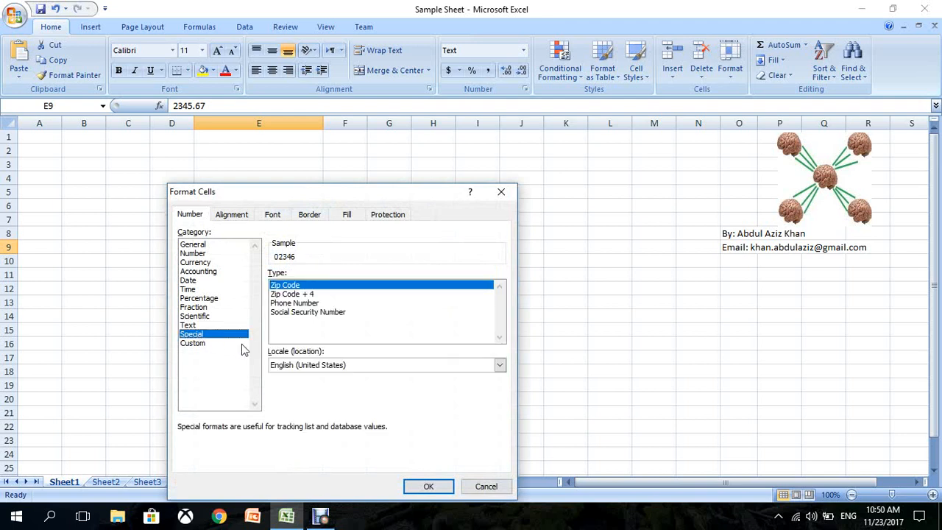
{"action": "left_click", "coordinate": [314, 313]}
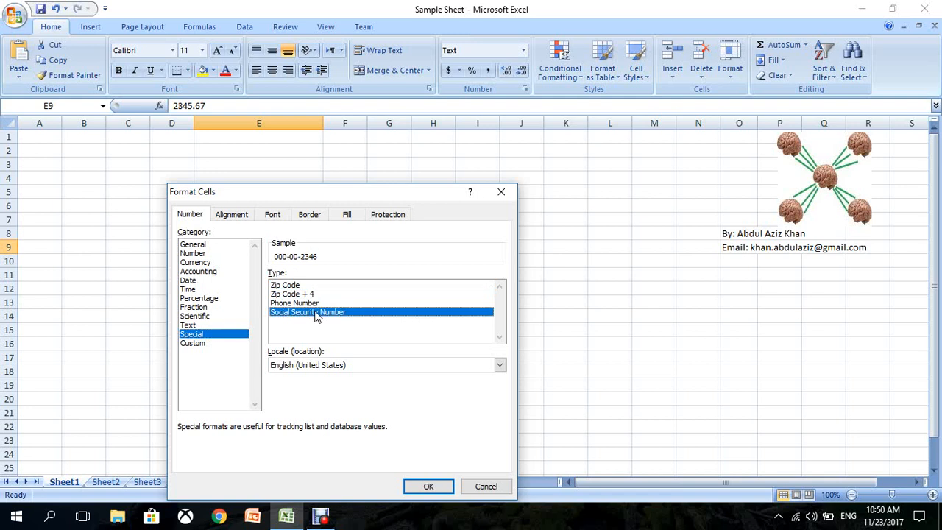
{"action": "left_click", "coordinate": [298, 304]}
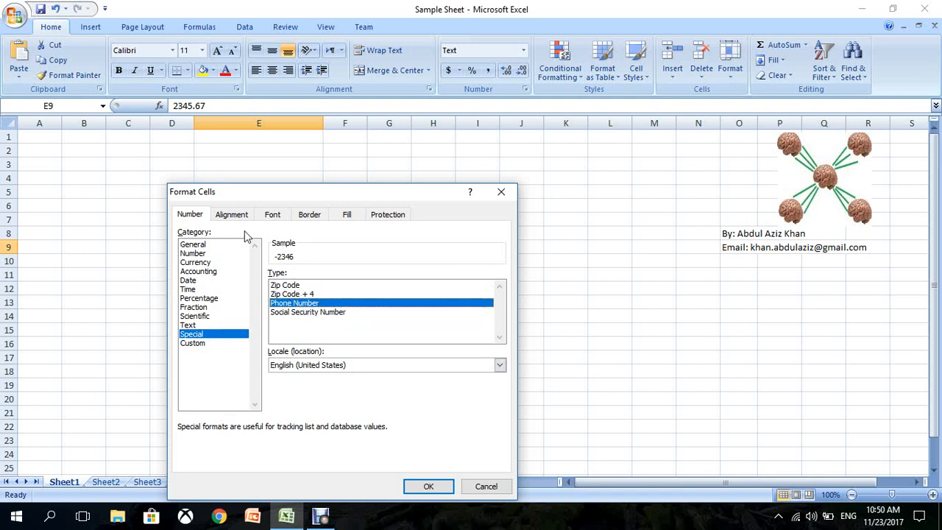
{"action": "left_click", "coordinate": [211, 343]}
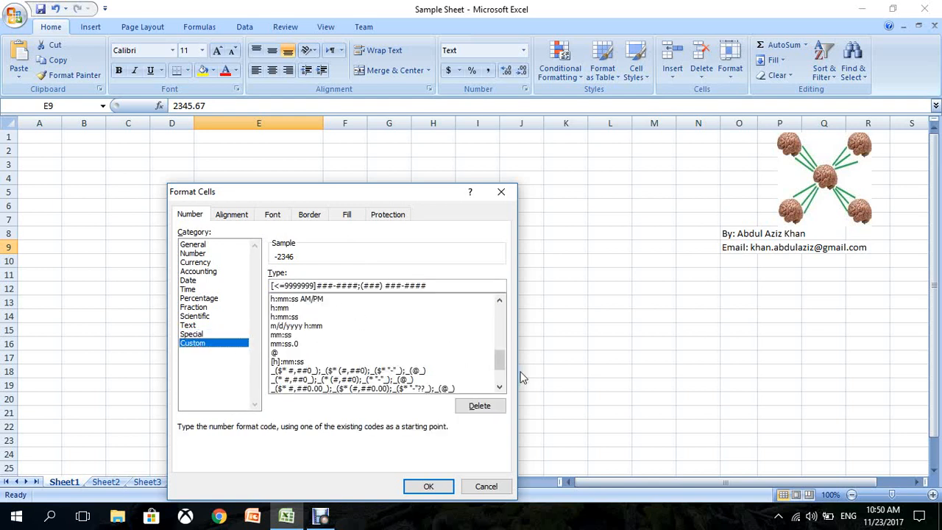
{"action": "left_click_drag", "start_coordinate": [503, 365], "coordinate": [484, 347]}
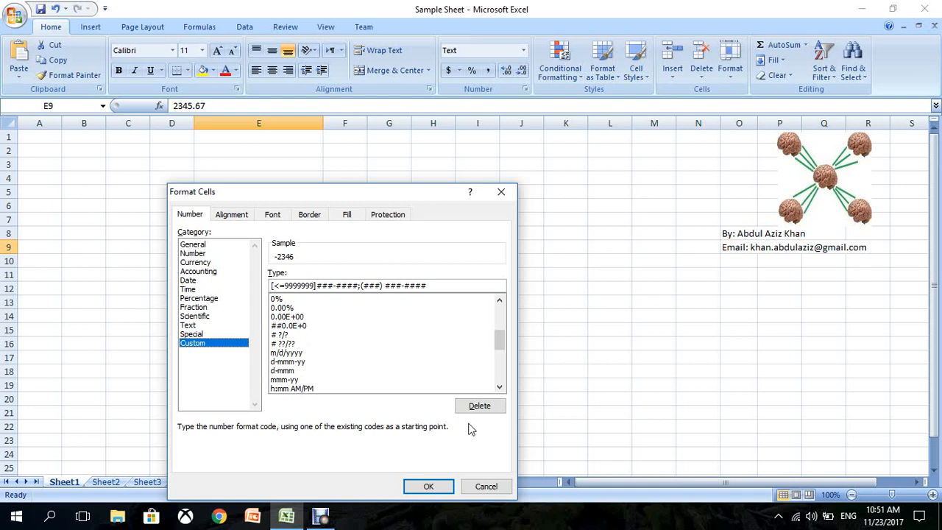
{"action": "left_click", "coordinate": [433, 487]}
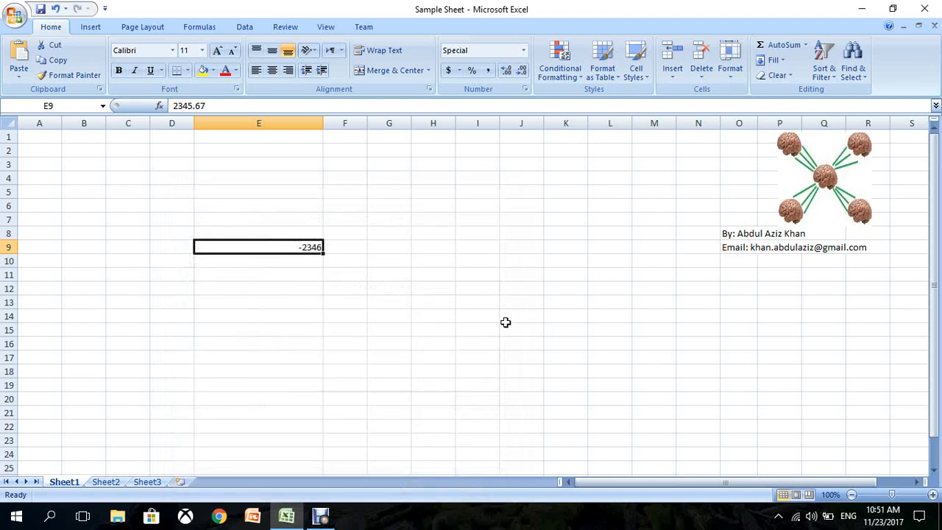